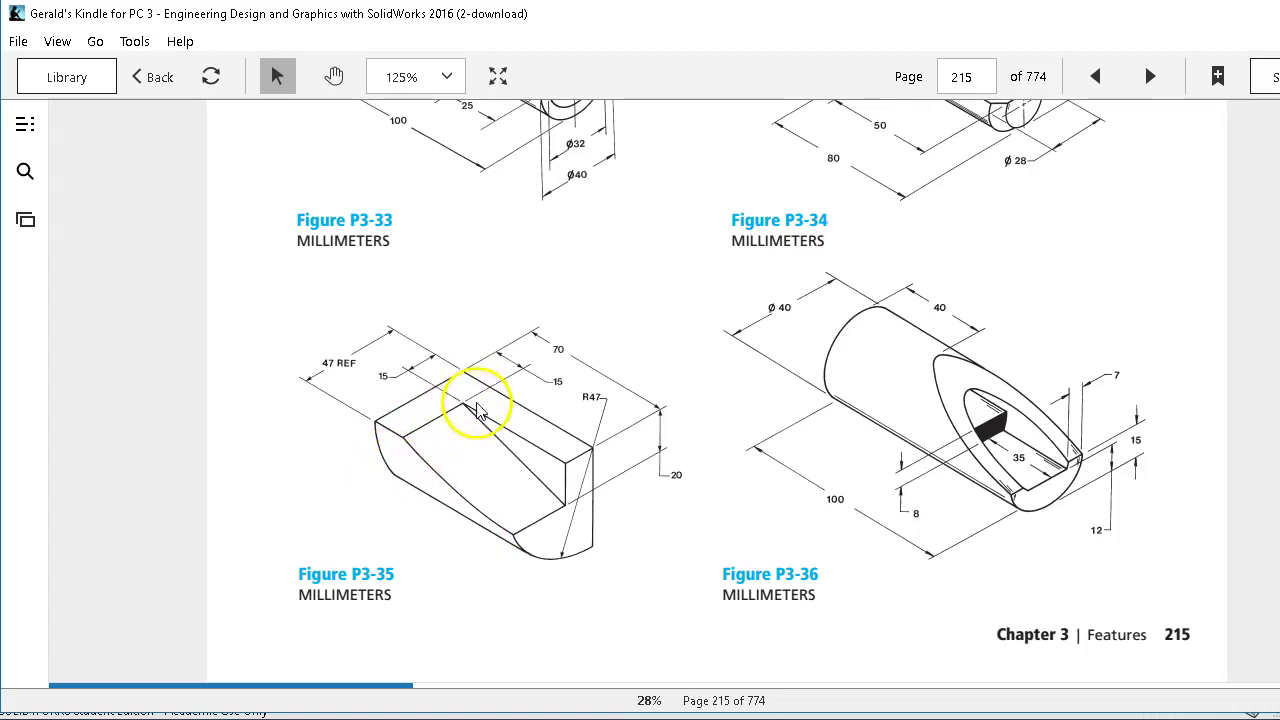
Move the Kindle window showing Figure P3-35 to the right edge so SolidWorks shows
click(600, 18)
drag(600, 18, 1268, 237)
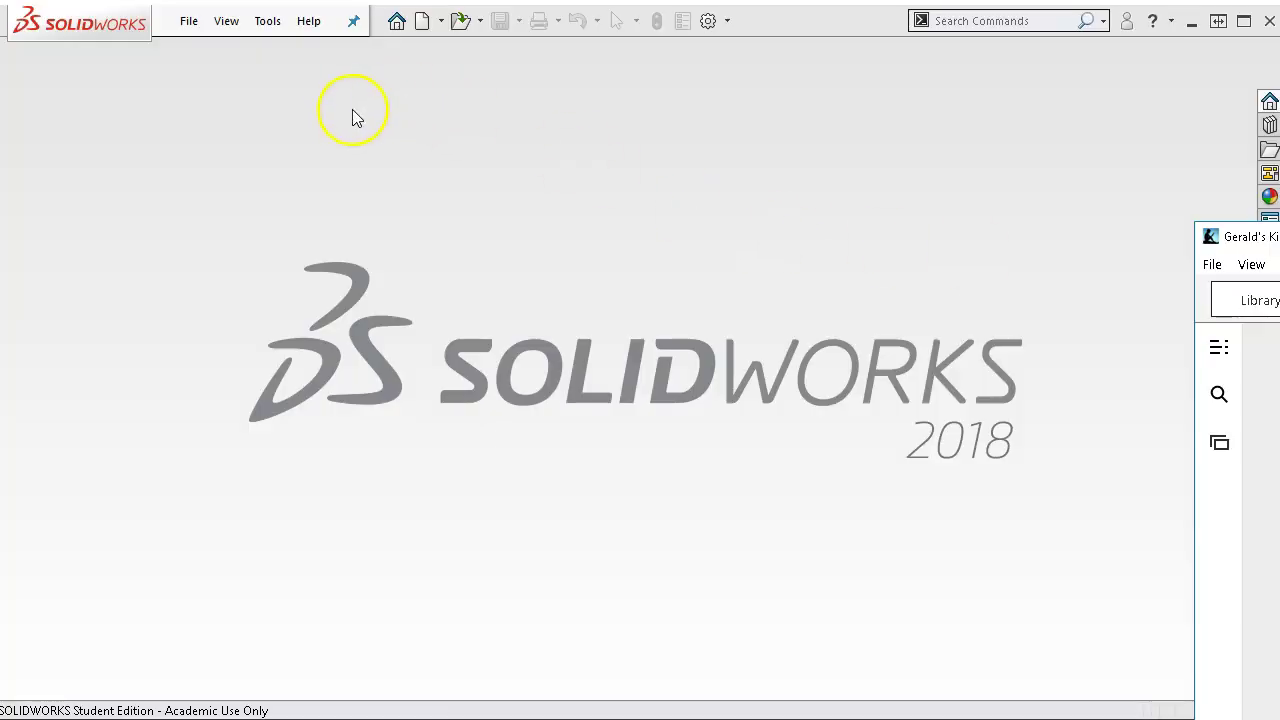
Create a new Part (mm) document and open a sketch on its Front plane
click(421, 21)
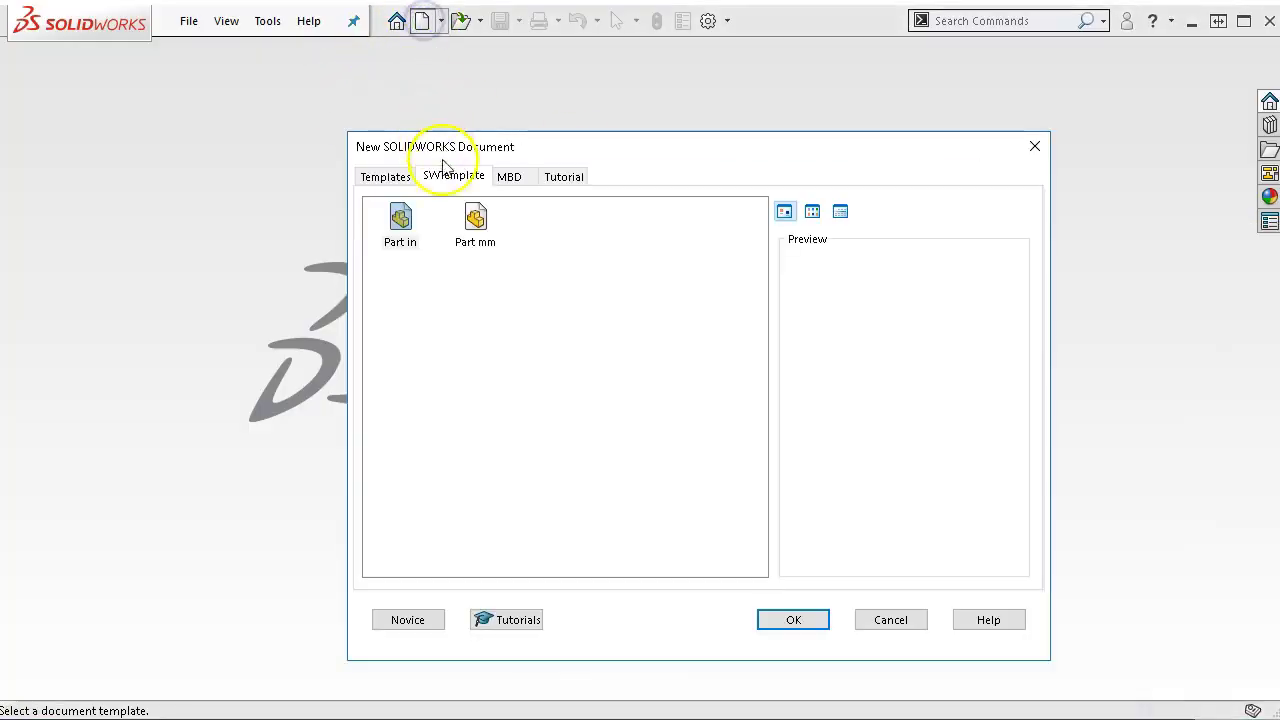
double_click(475, 218)
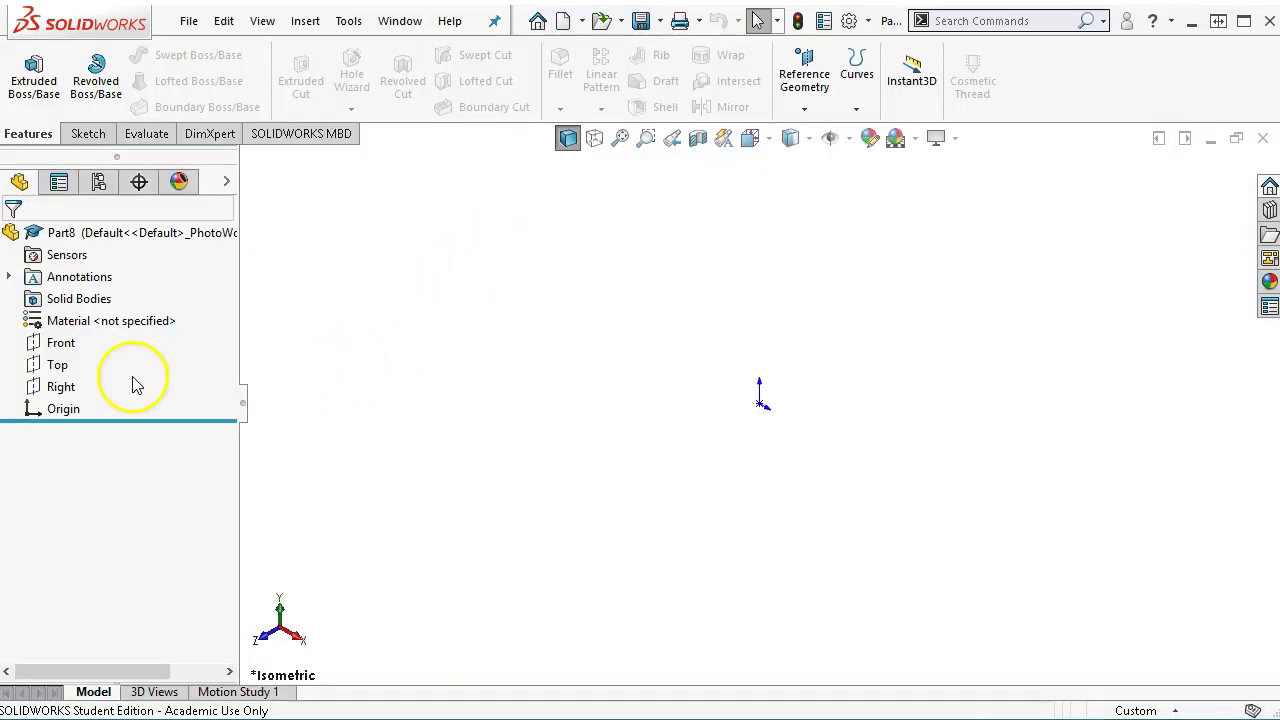
click(58, 344)
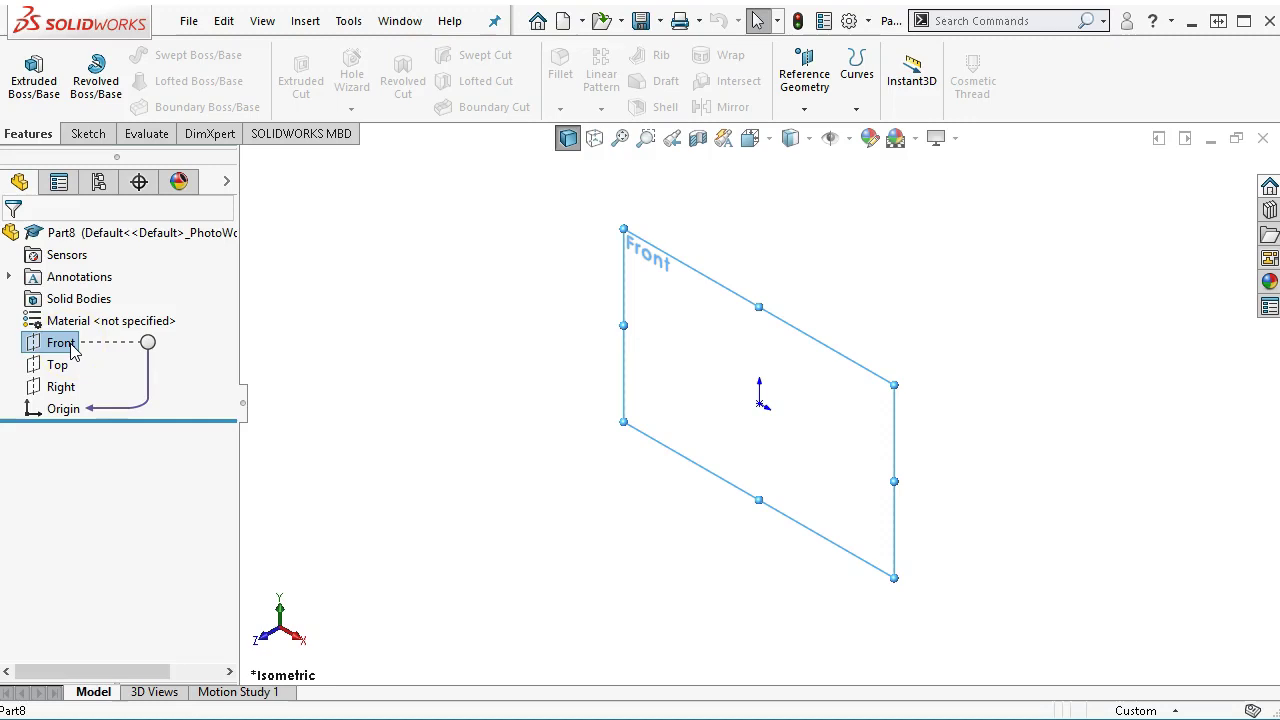
right_click(72, 346)
click(88, 313)
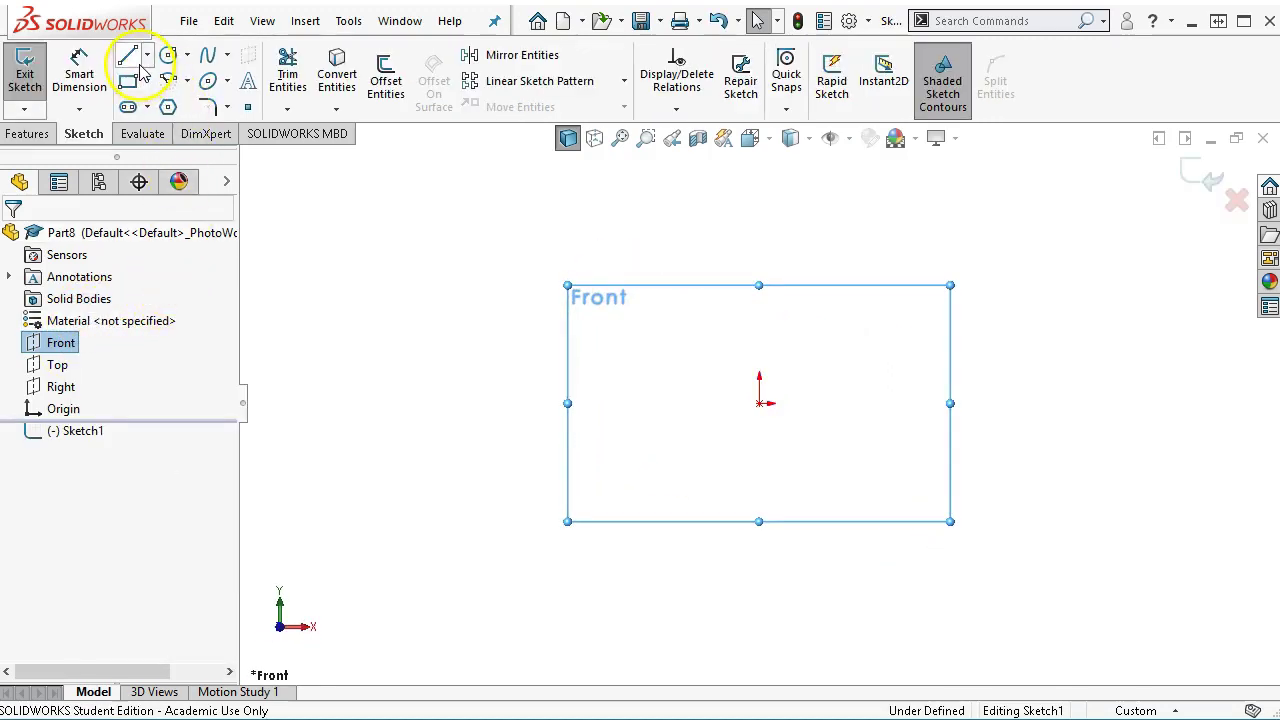
Draw a quarter centerpoint arc centred on the origin, from below it to its left
click(186, 84)
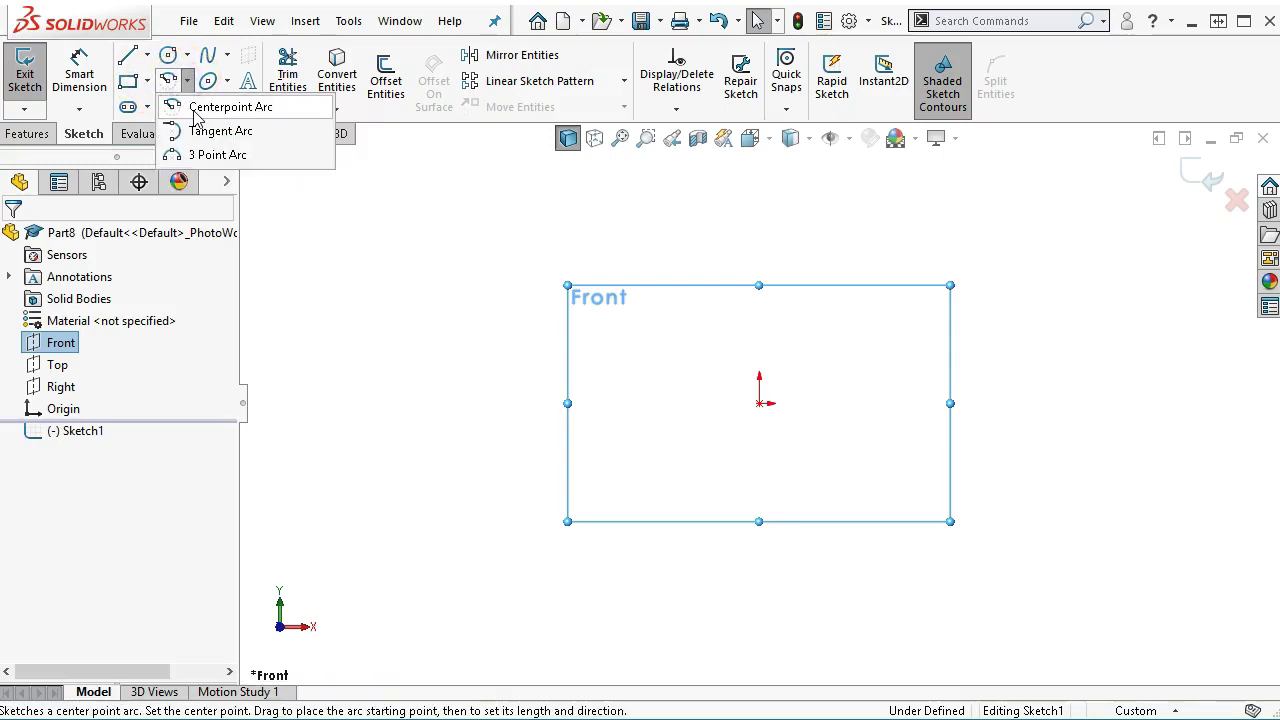
click(220, 107)
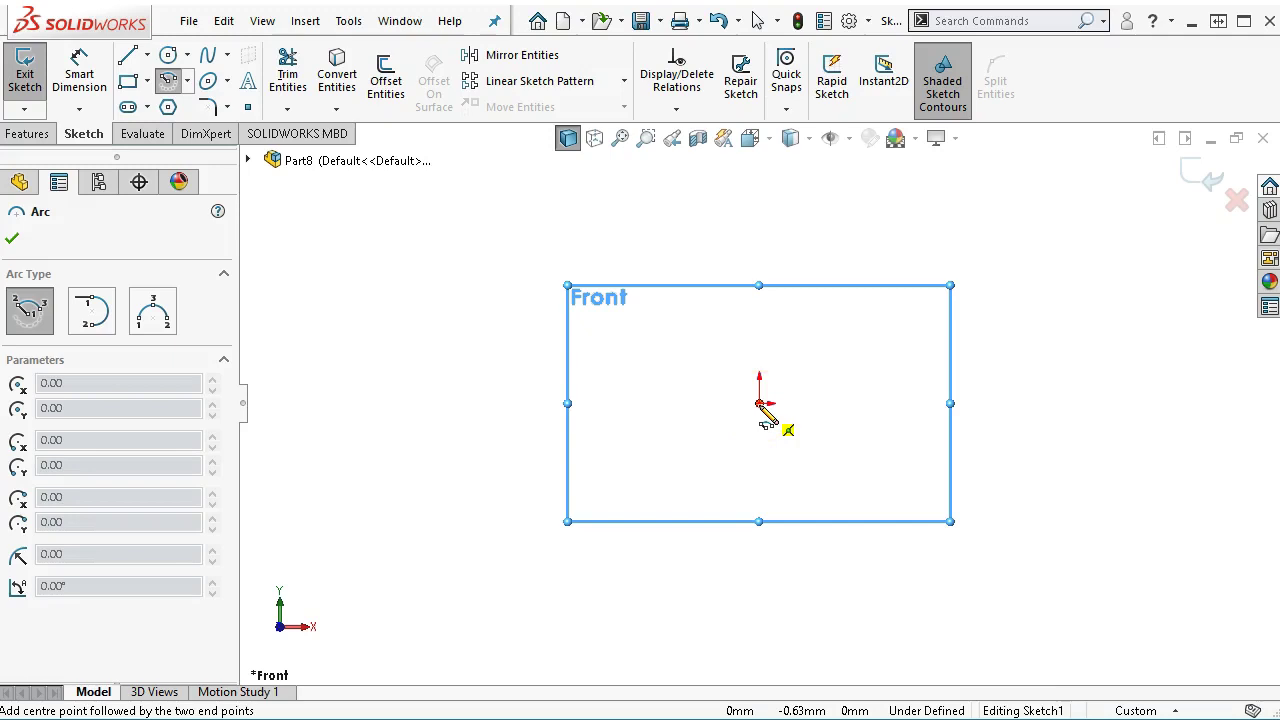
click(759, 403)
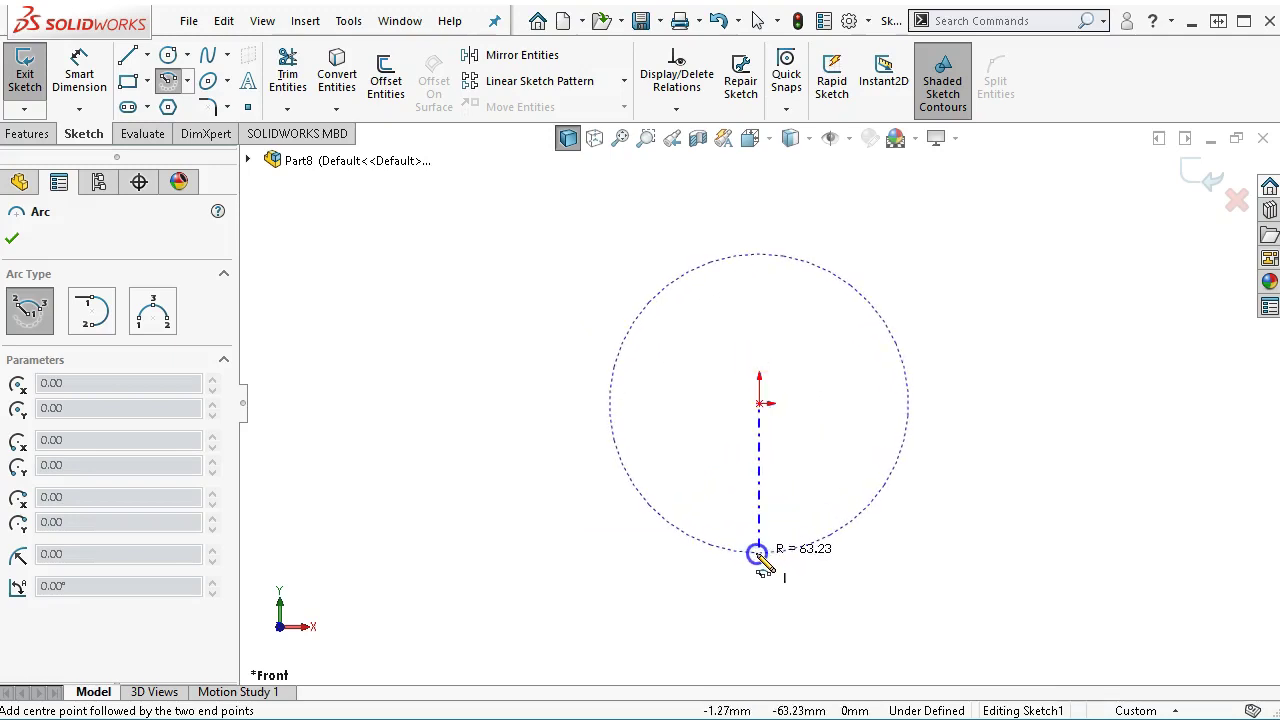
click(759, 553)
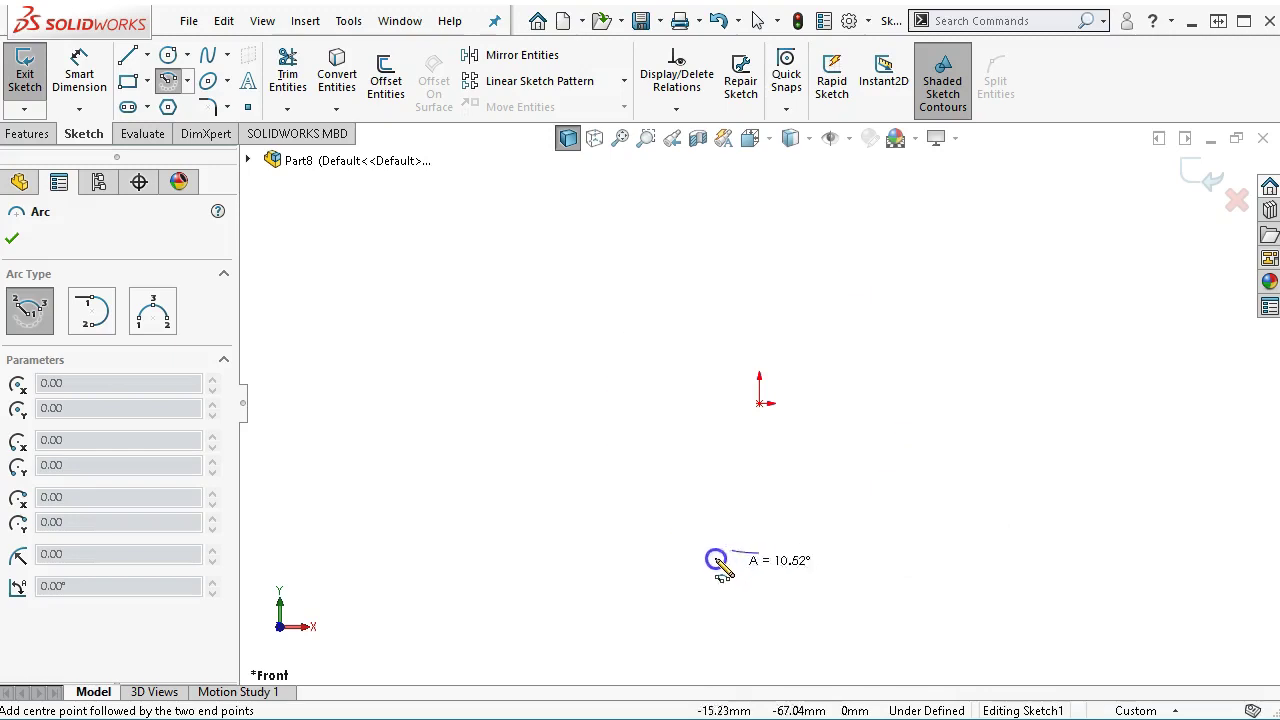
click(660, 403)
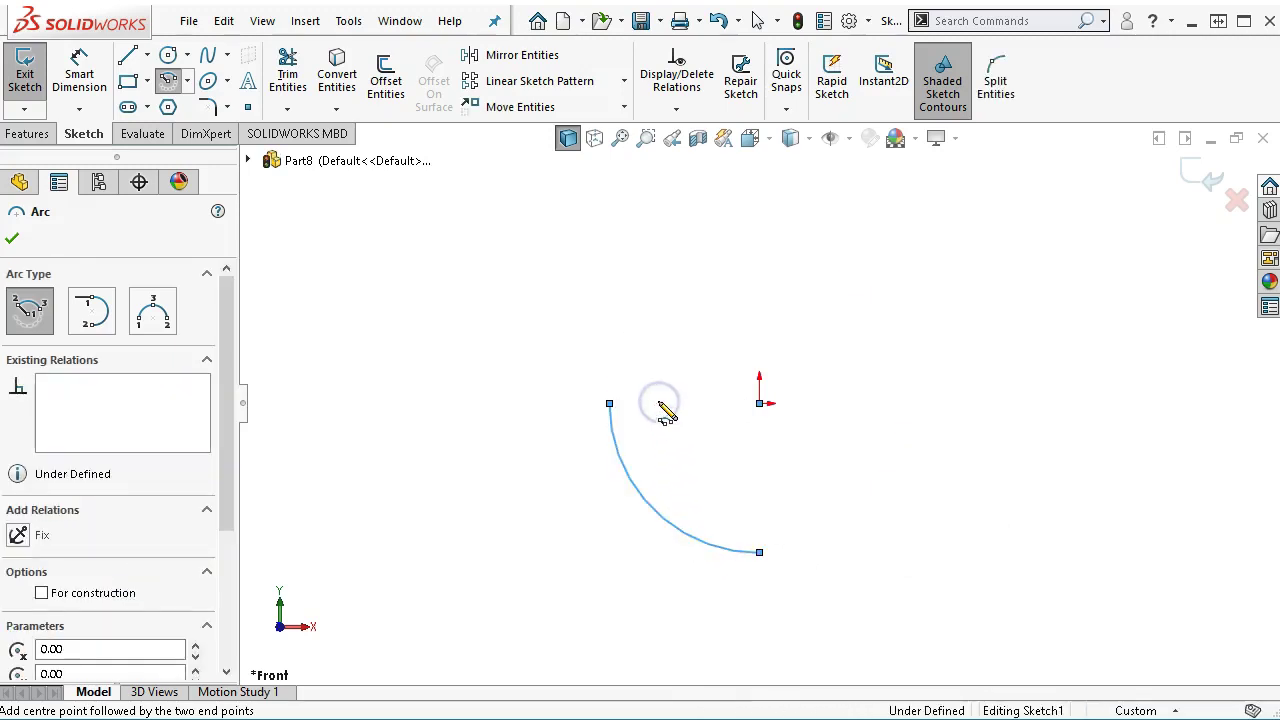
Close the quarter-round profile with horizontal and vertical lines from the origin to the arc ends
click(128, 55)
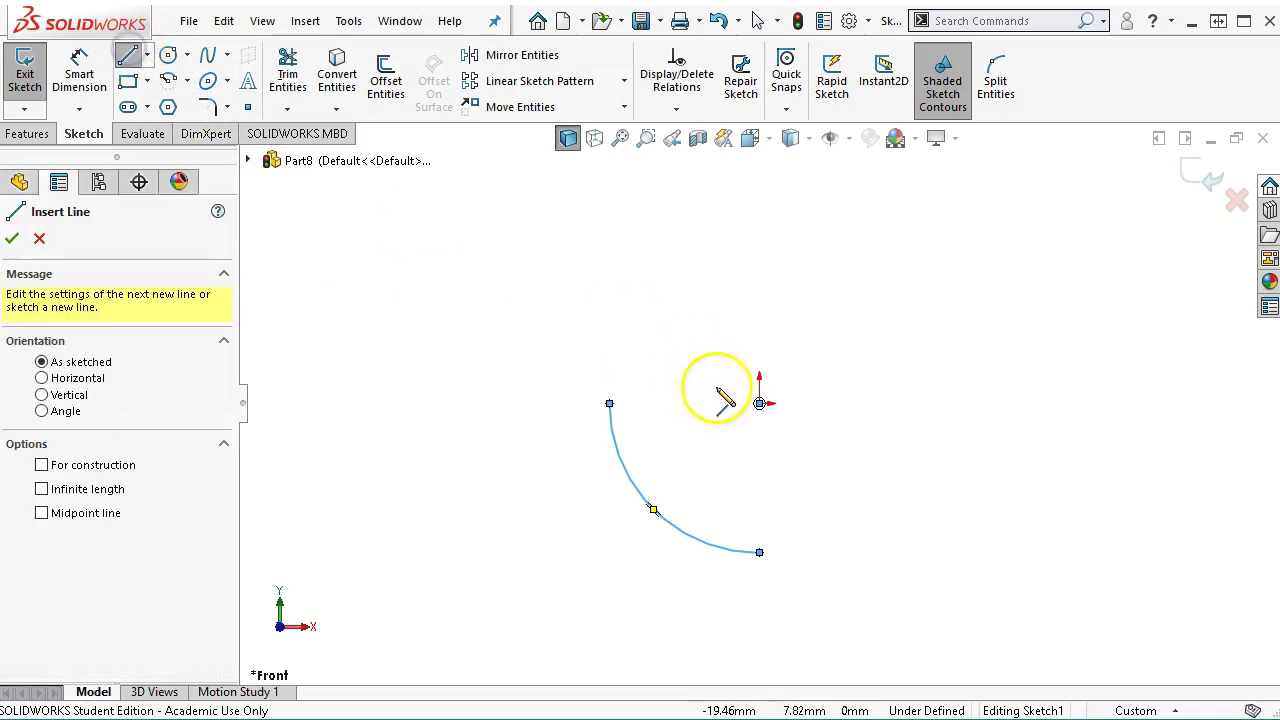
click(760, 403)
click(609, 403)
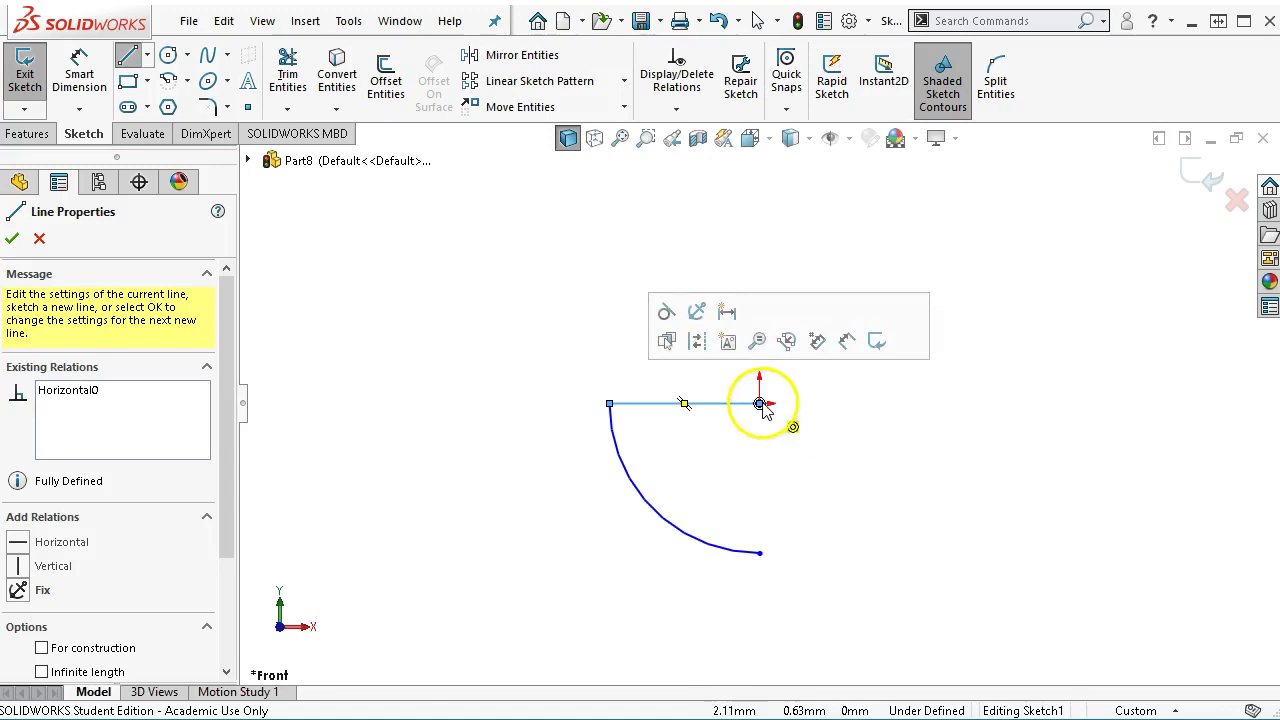
click(760, 403)
click(762, 549)
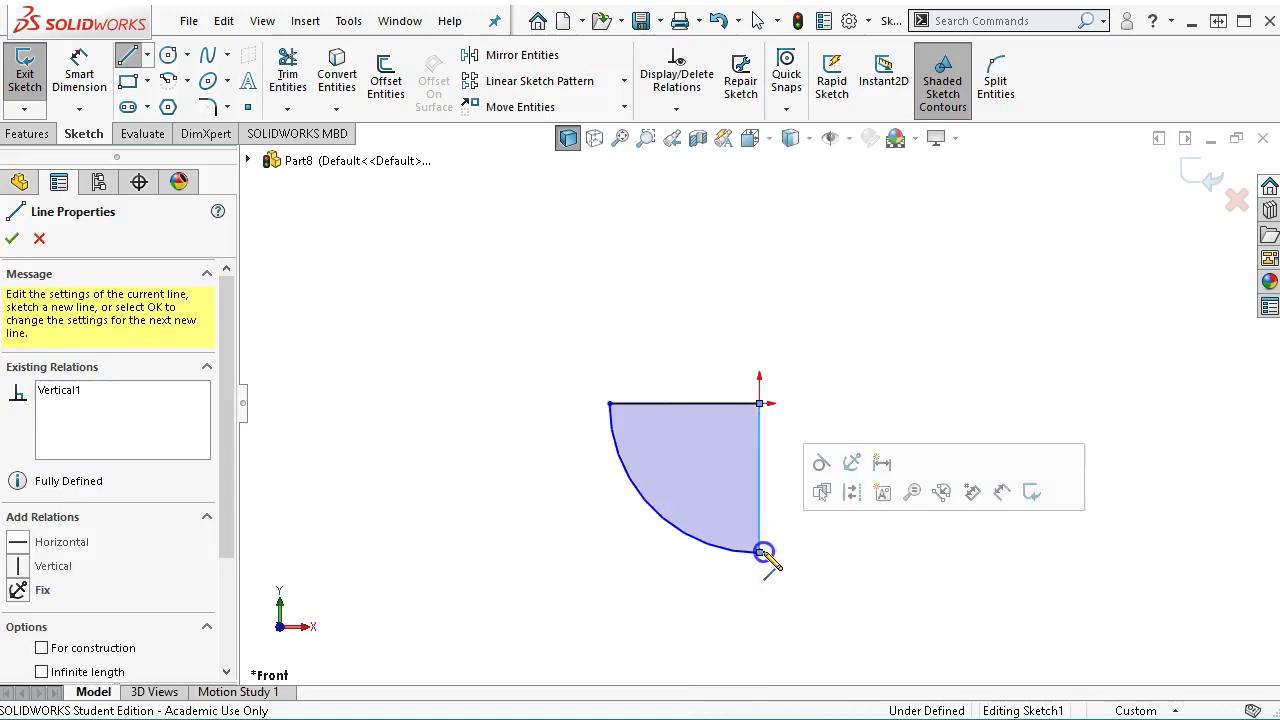
right_click(881, 255)
click(1015, 268)
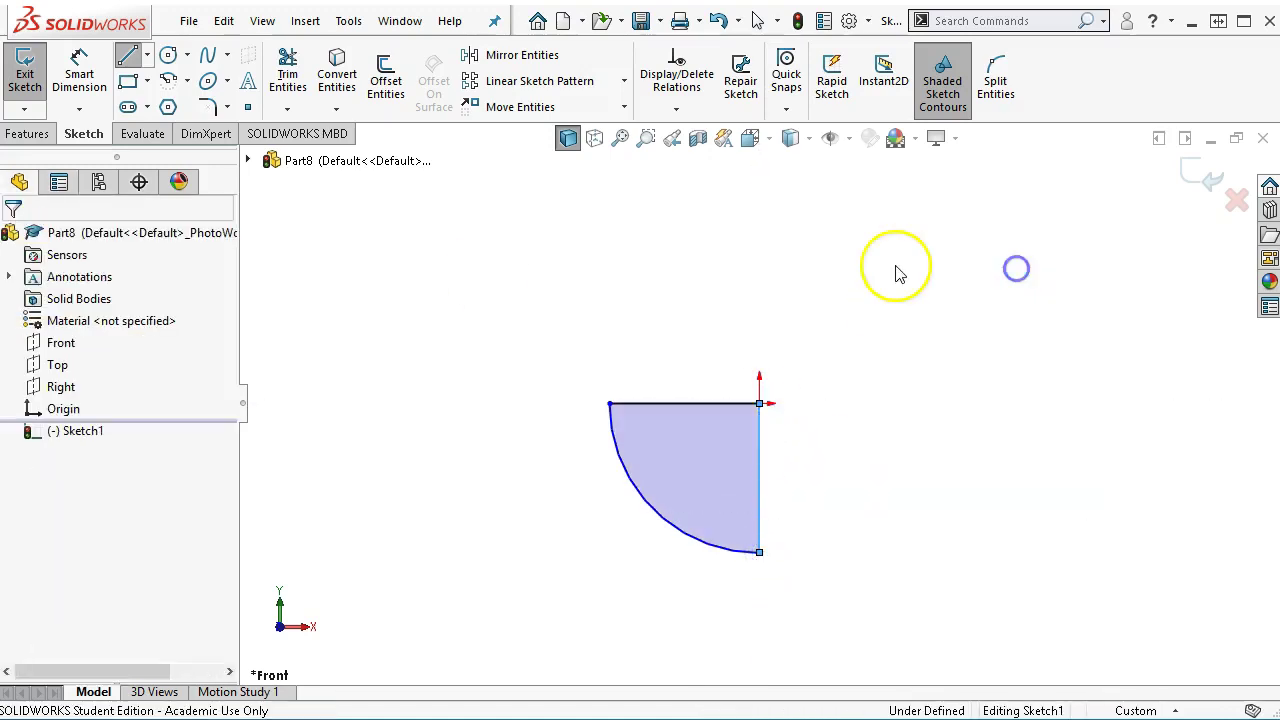
Dimension the arc radius to 47 mm
click(80, 70)
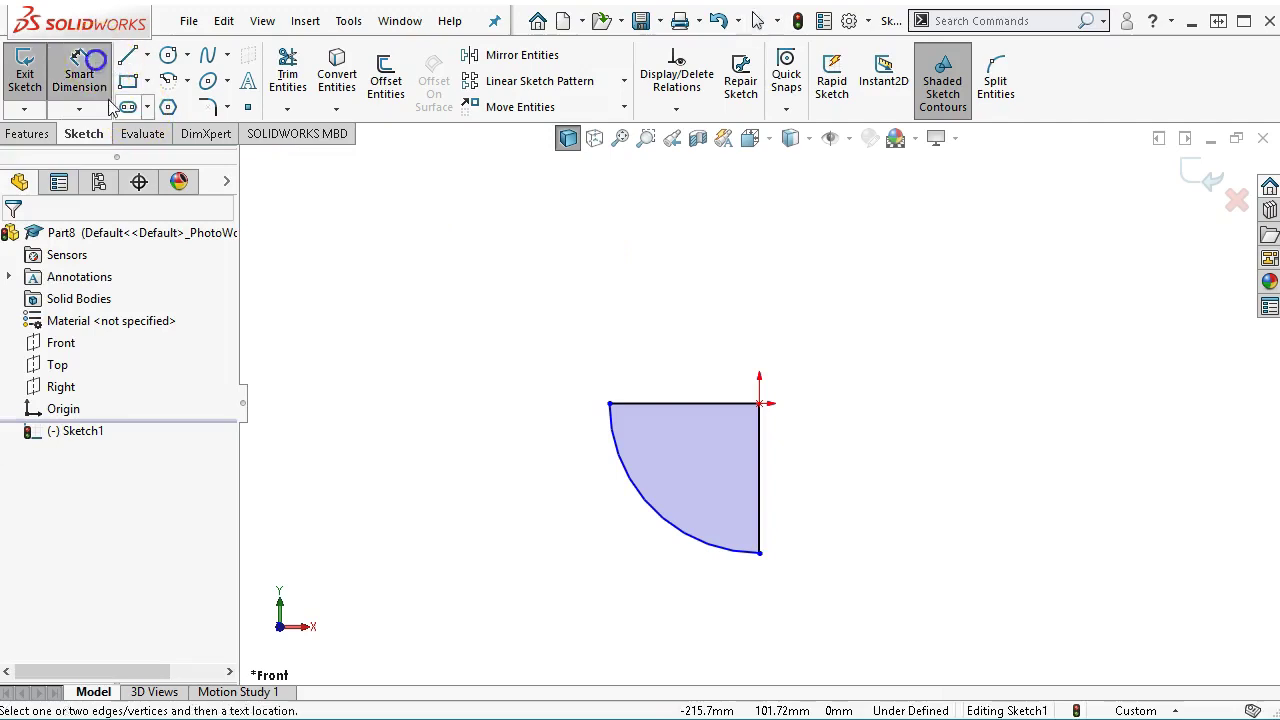
click(645, 510)
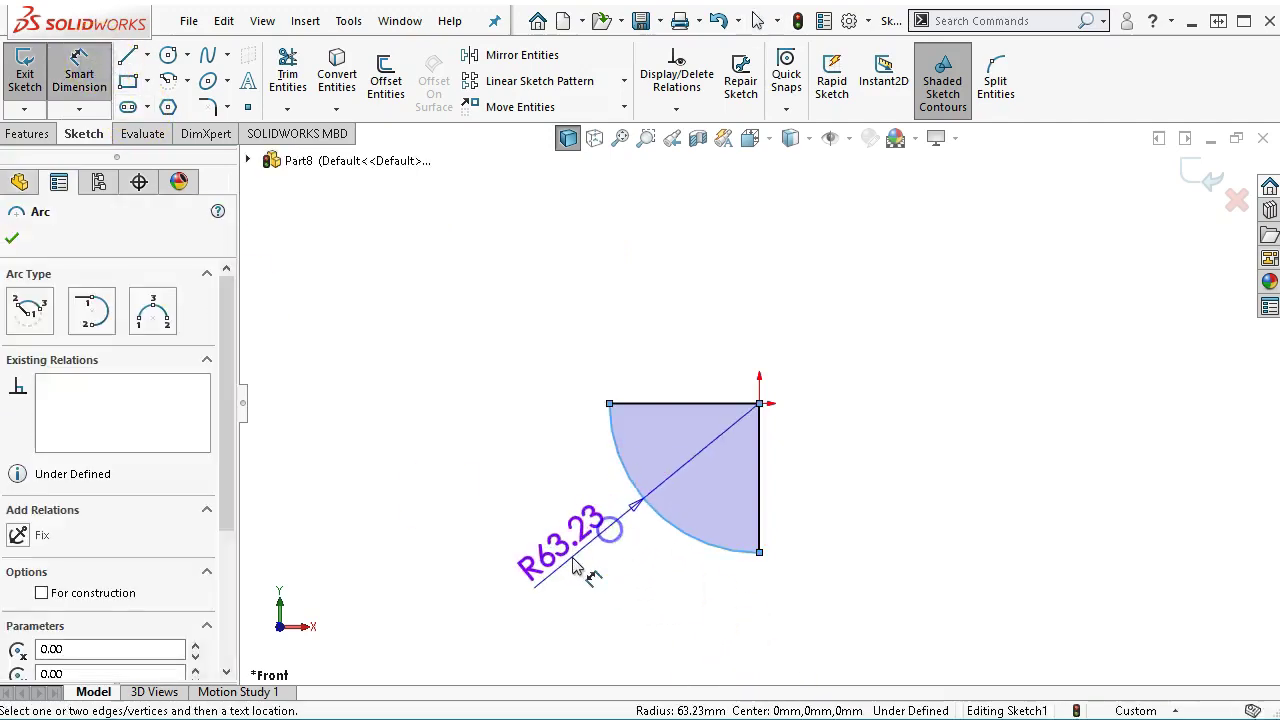
click(576, 562)
text(47)
key(Return)
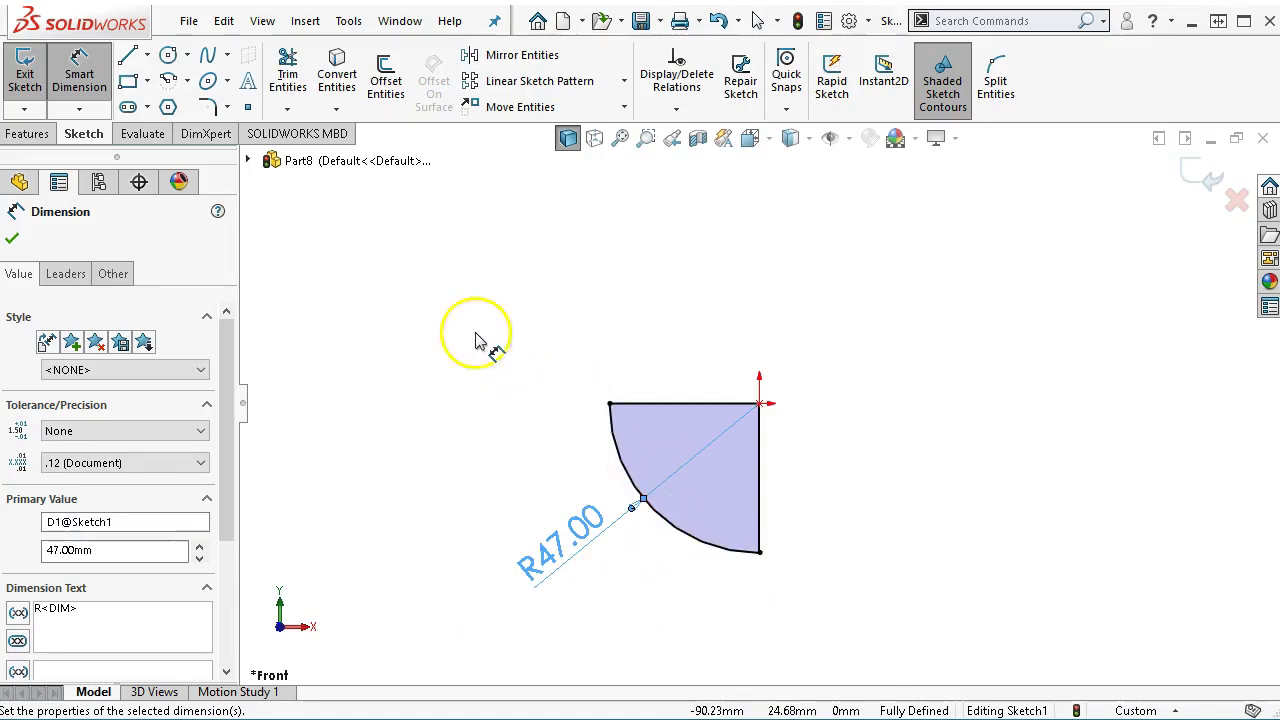
Extrude Sketch1 70 mm blind in the reversed direction as Boss-Extrude1
click(24, 134)
click(33, 80)
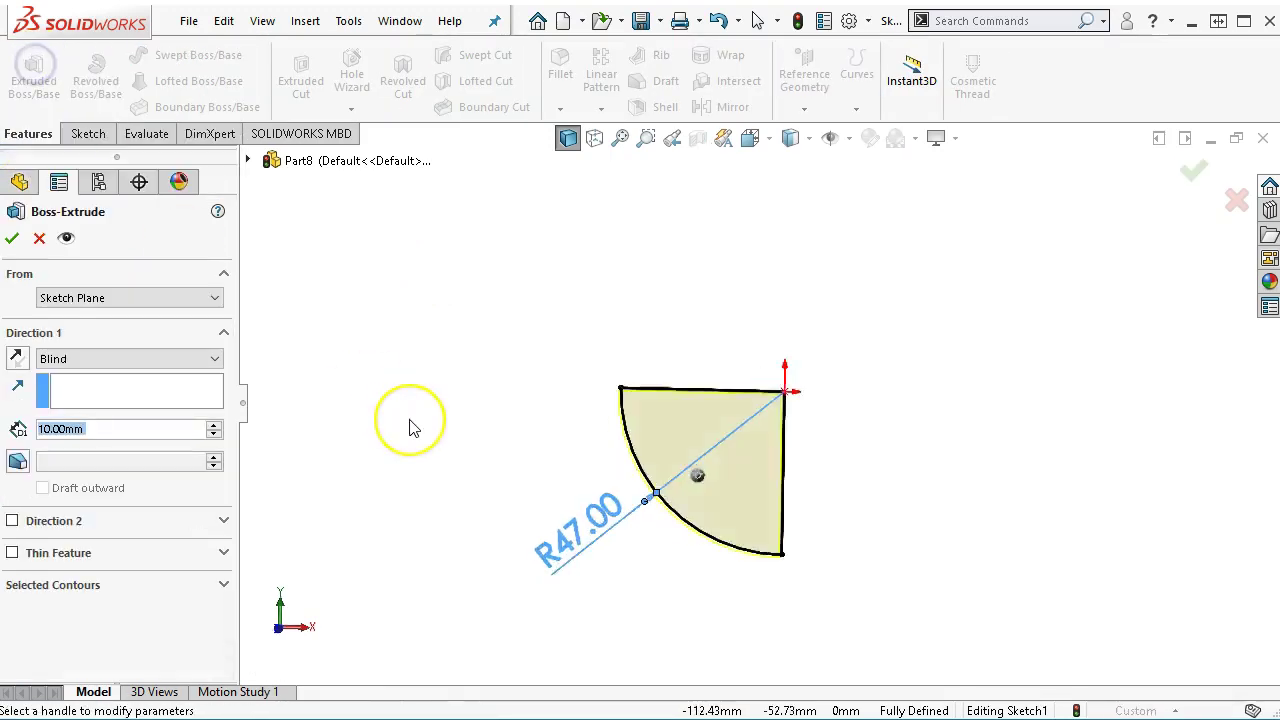
click(17, 358)
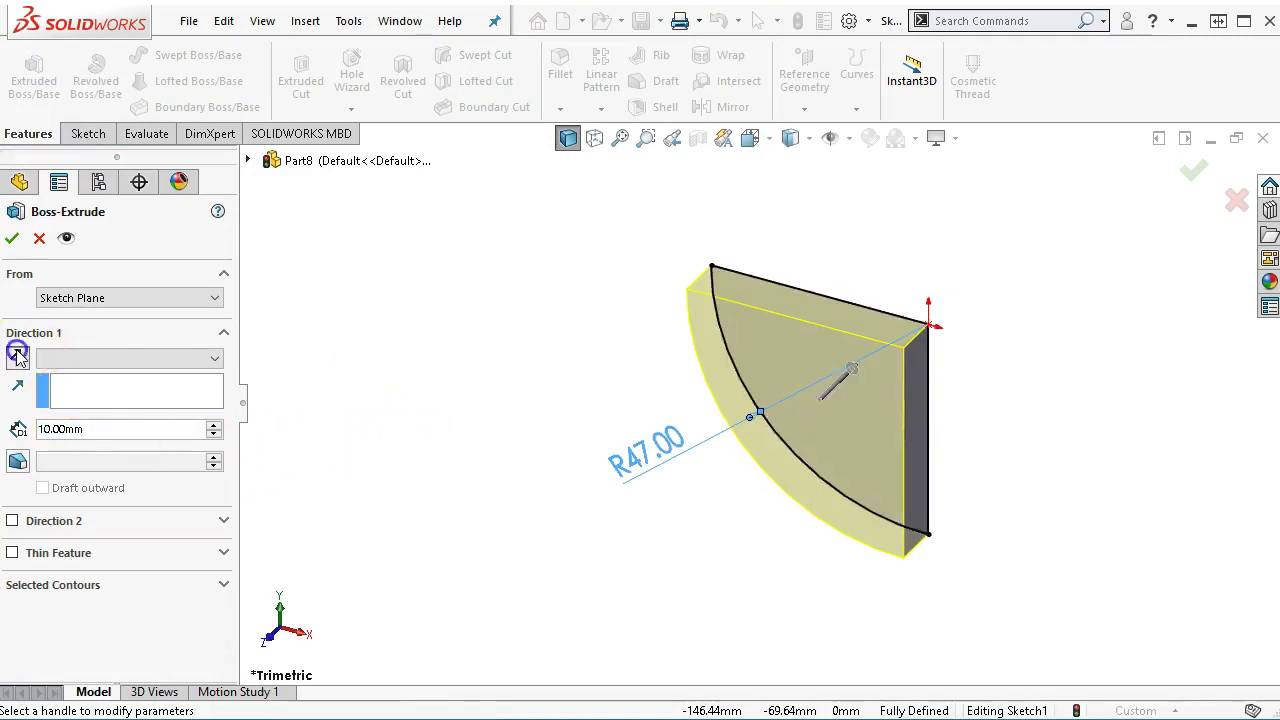
click(86, 428)
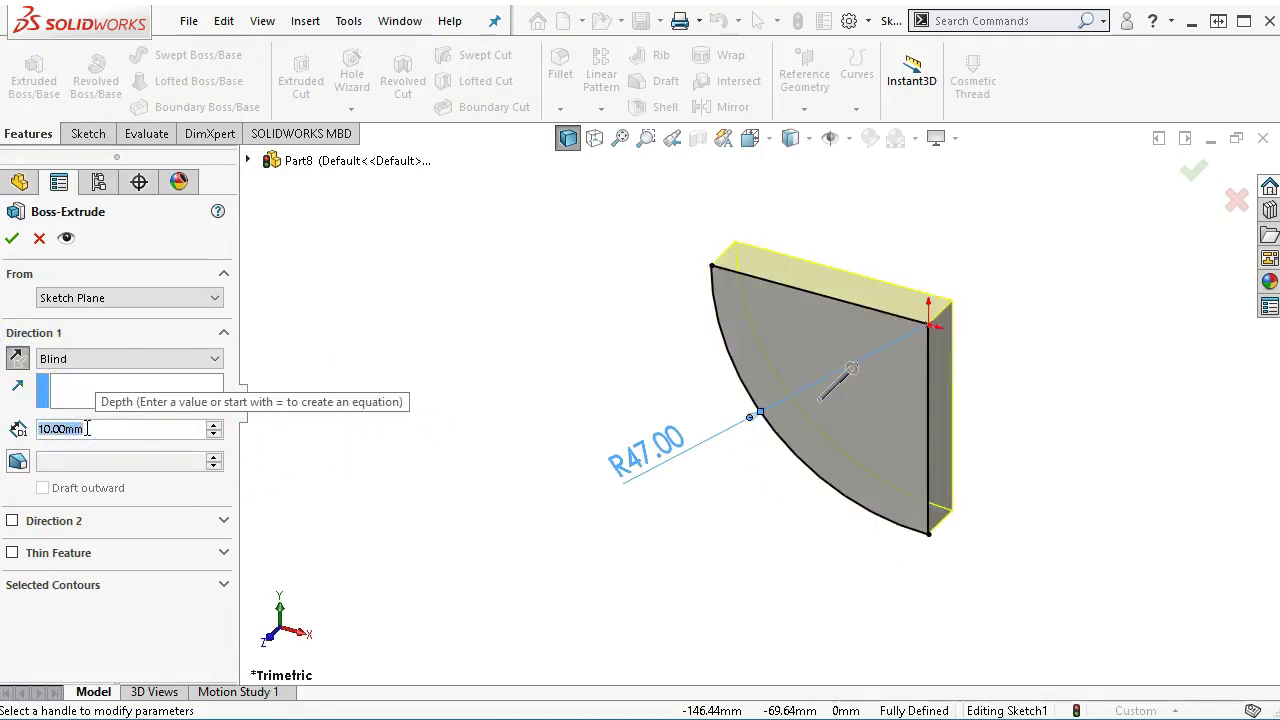
text(70)
key(Return)
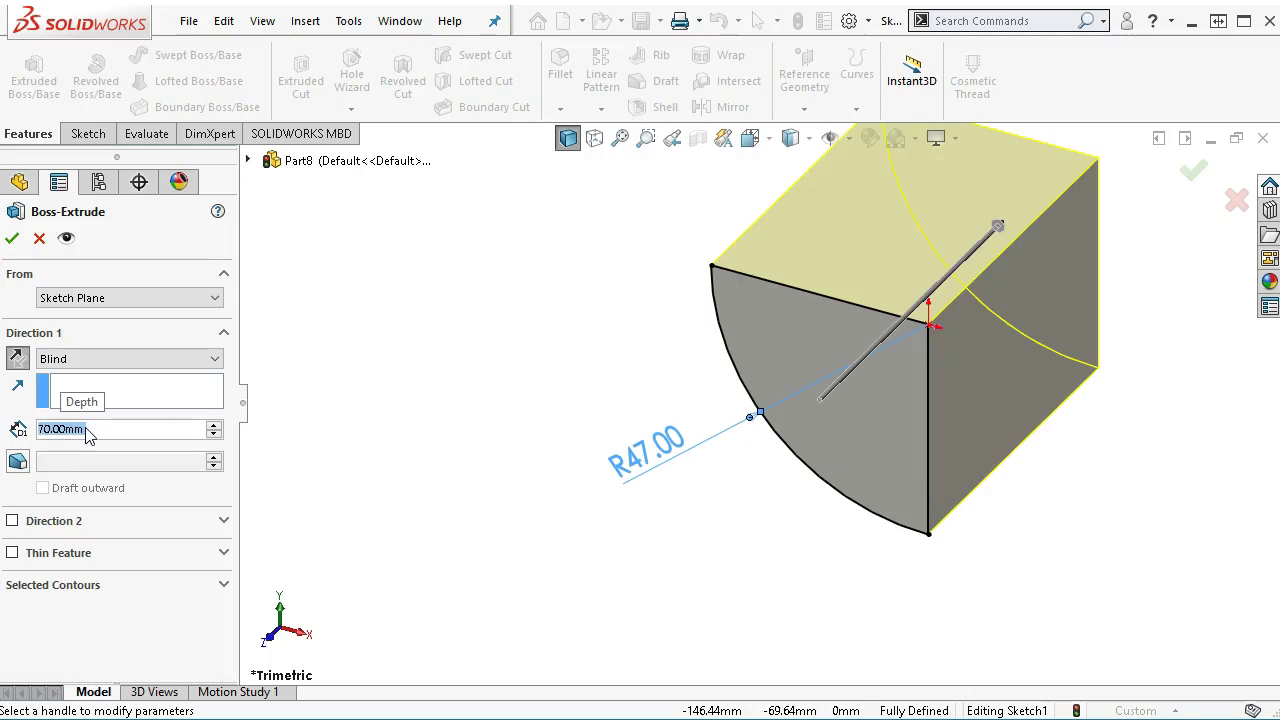
click(12, 238)
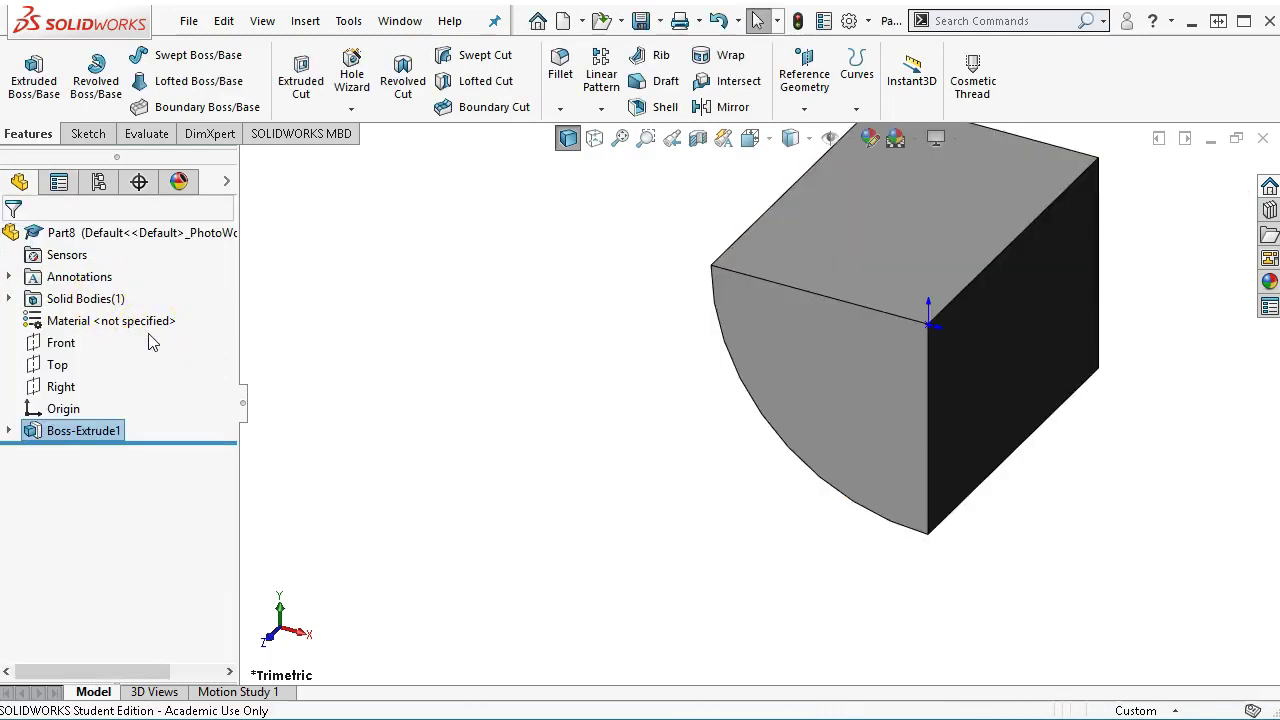
scroll(749, 329, up, 3)
scroll(1014, 209, down, 1)
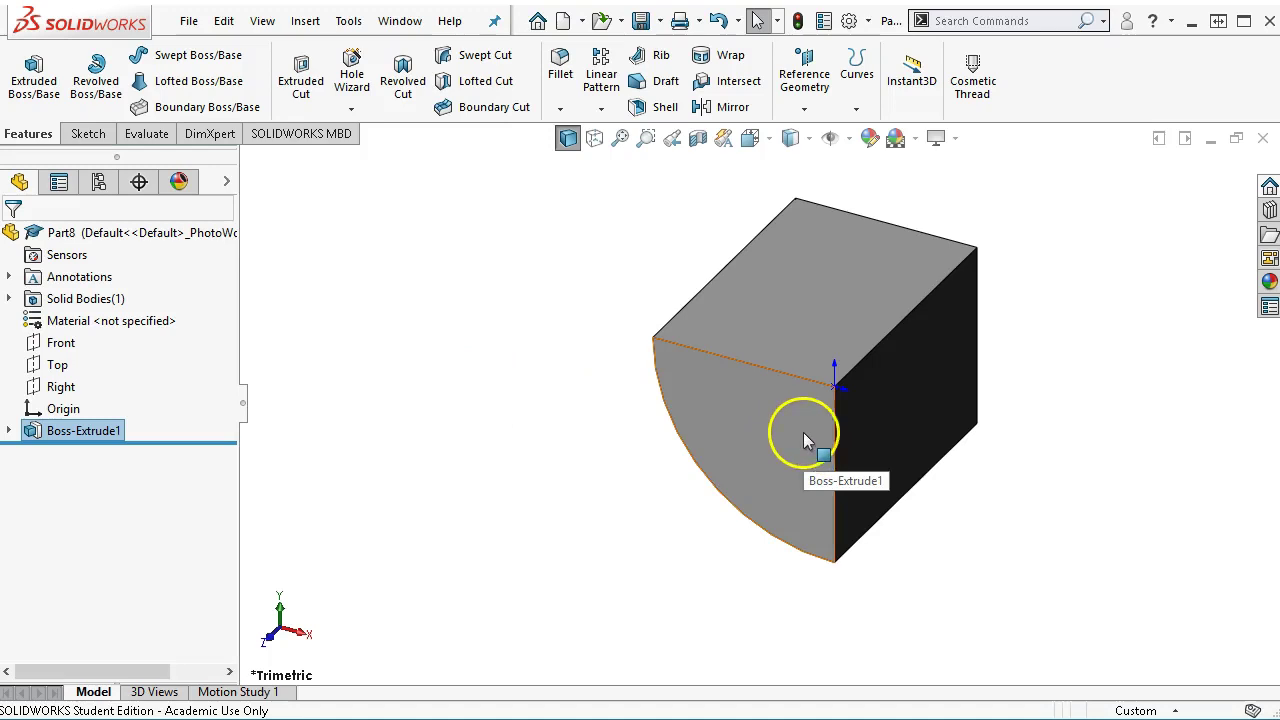
Sketch a triangle on the block's flat side face, along its left and top edges
click(849, 408)
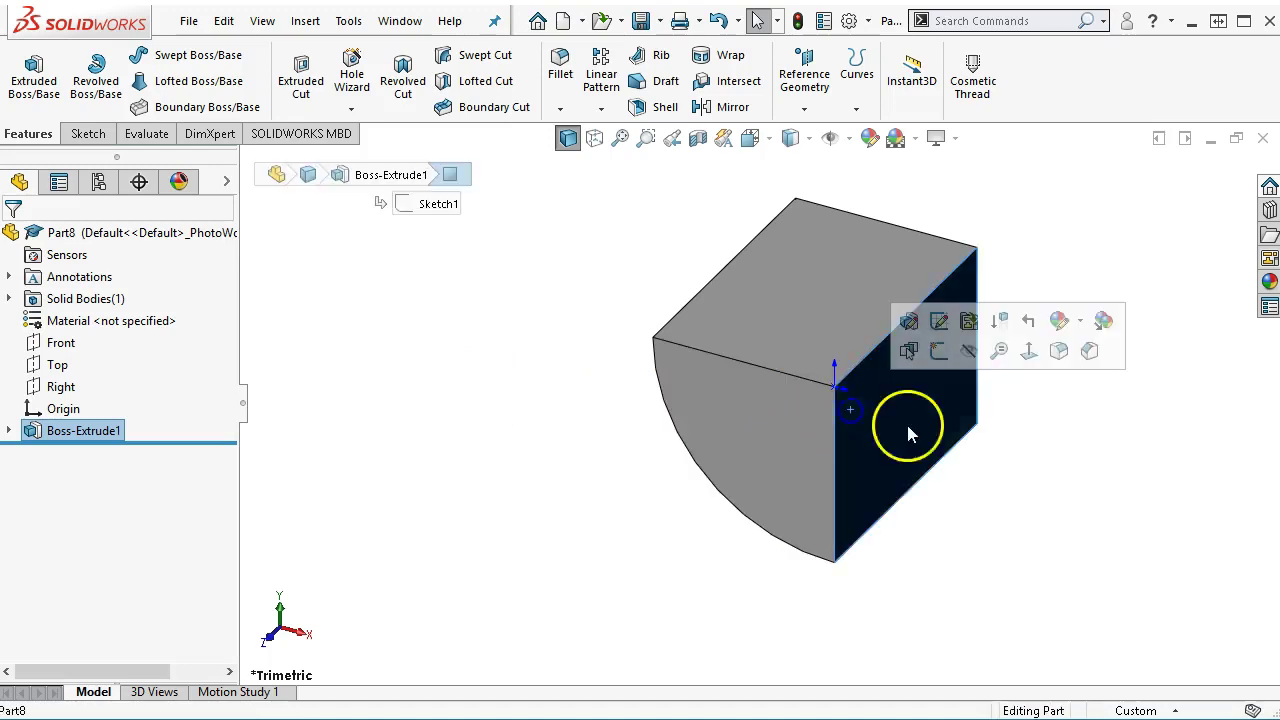
click(934, 350)
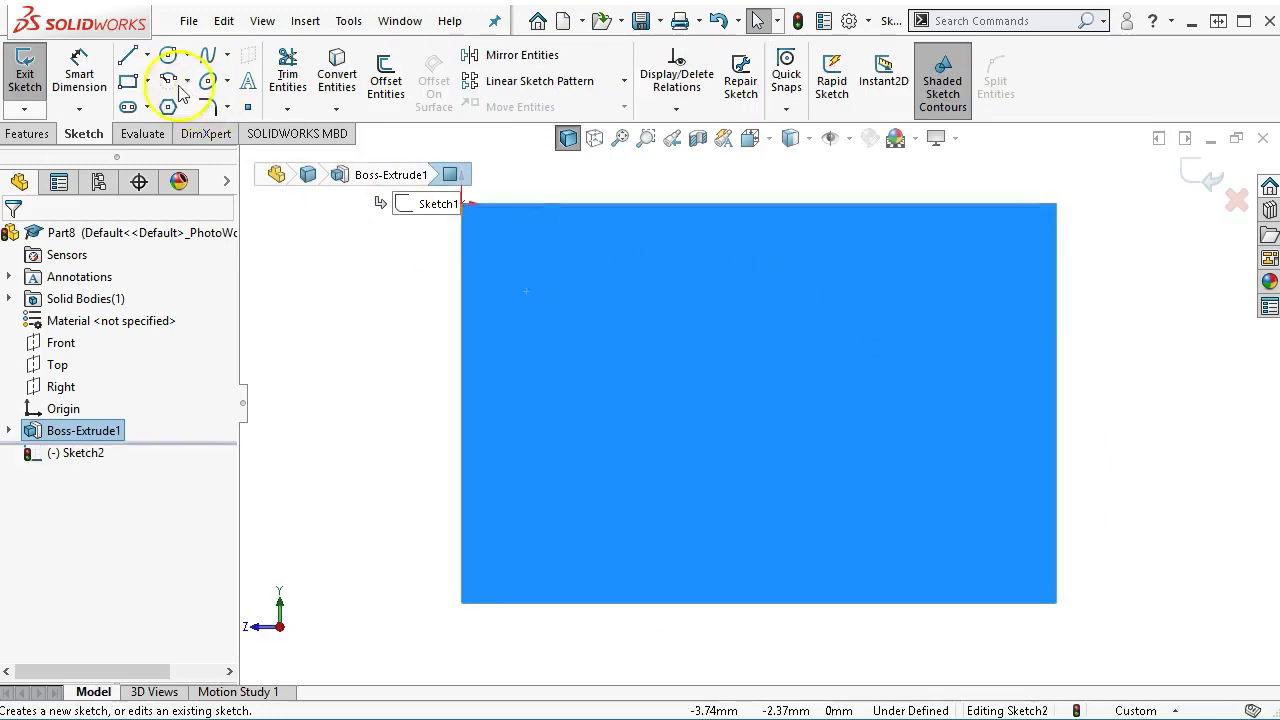
click(128, 55)
key(z)
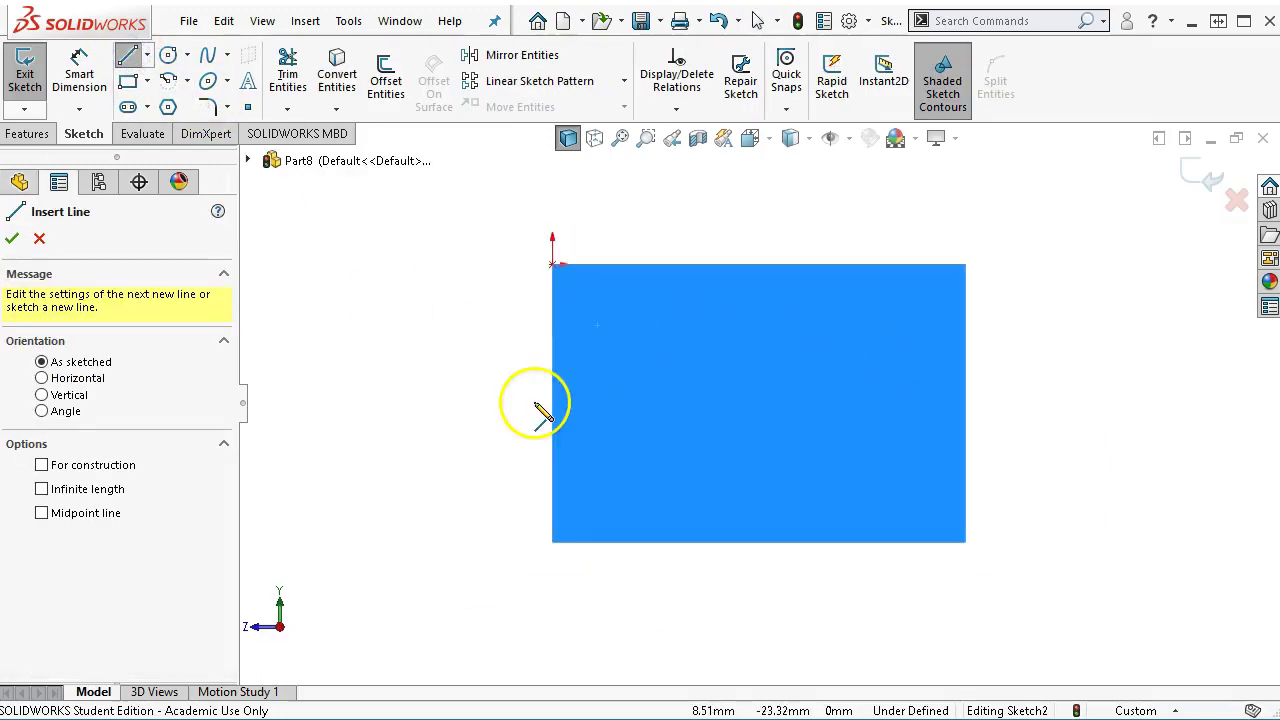
click(552, 438)
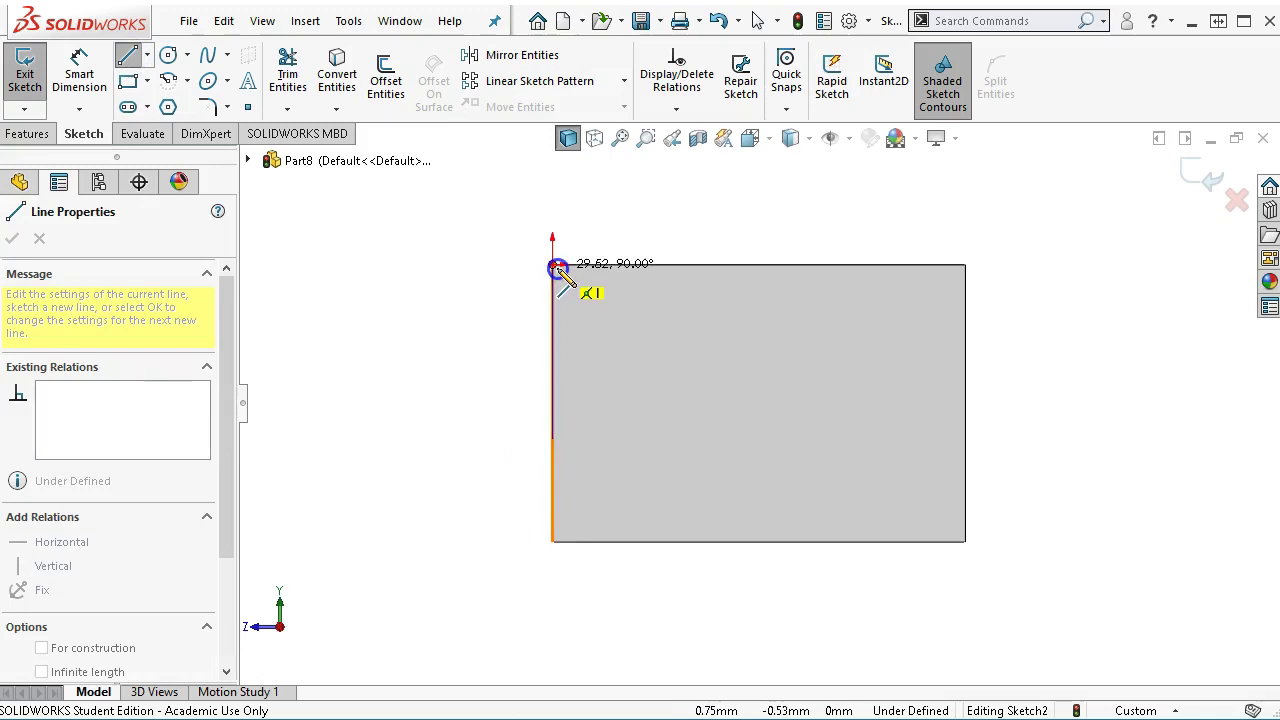
click(847, 265)
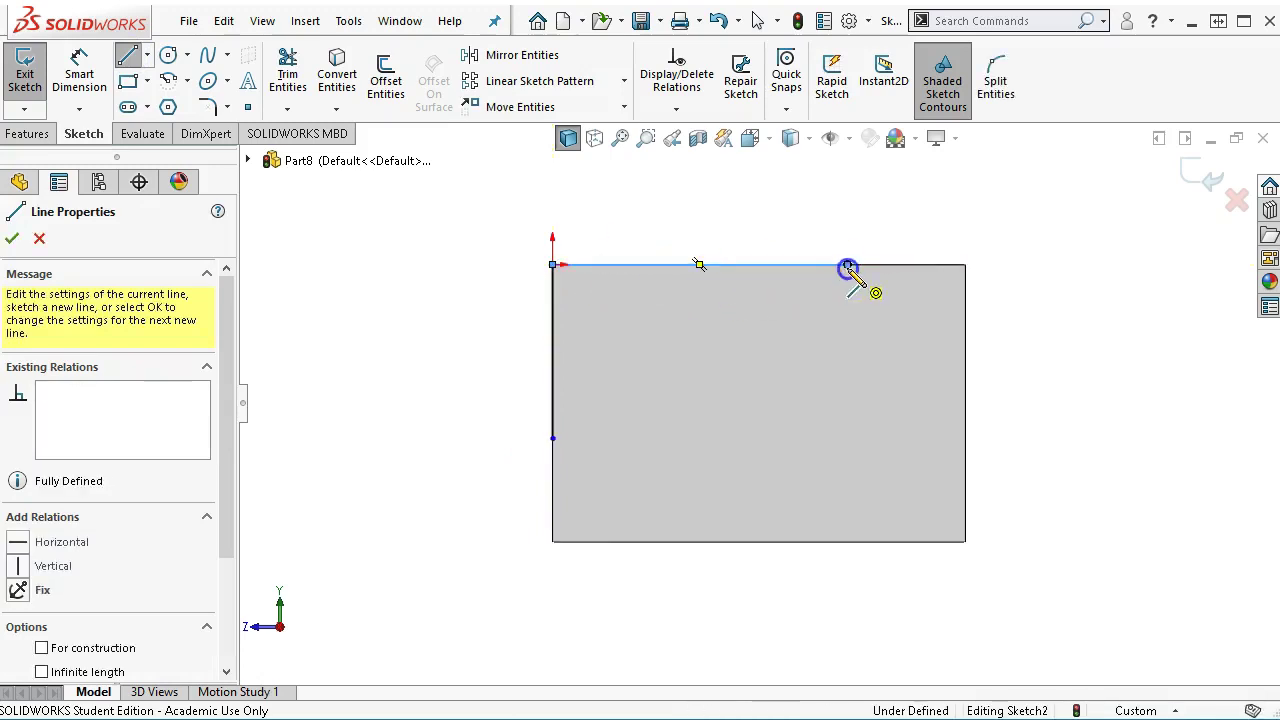
click(552, 438)
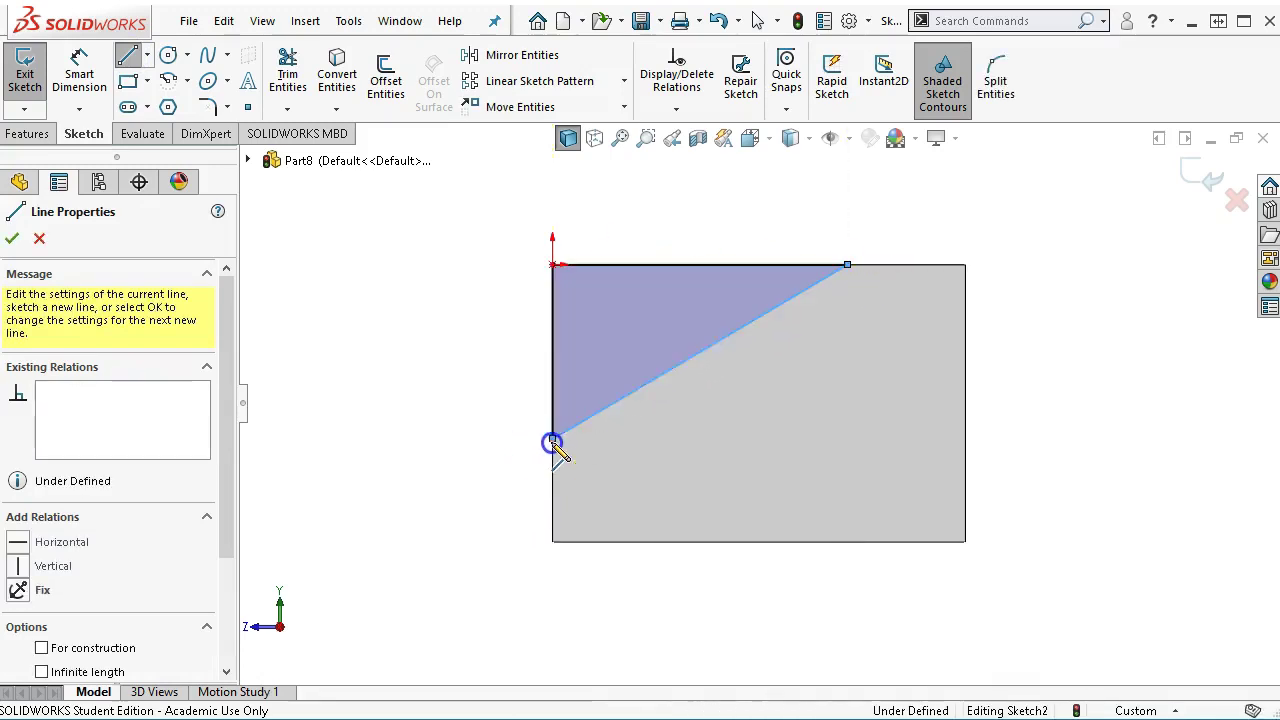
right_click(373, 348)
click(430, 364)
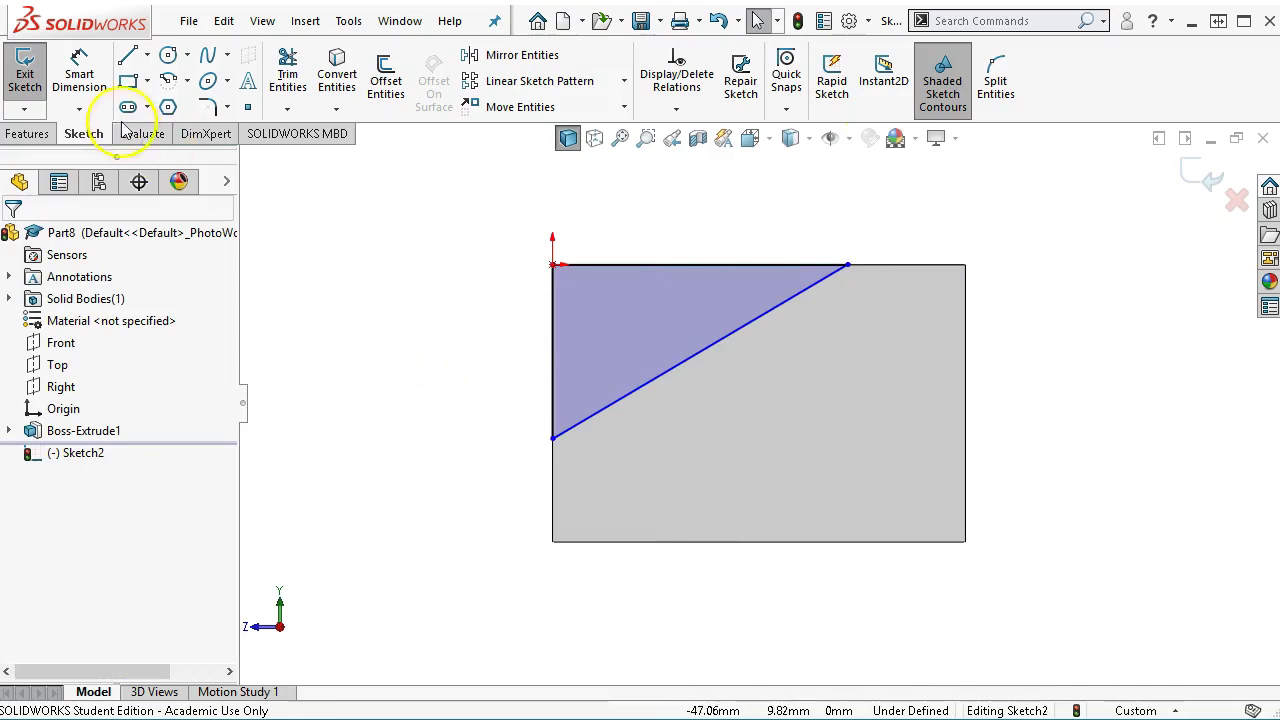
Dimension the triangle's left vertical side to 20 mm
click(80, 66)
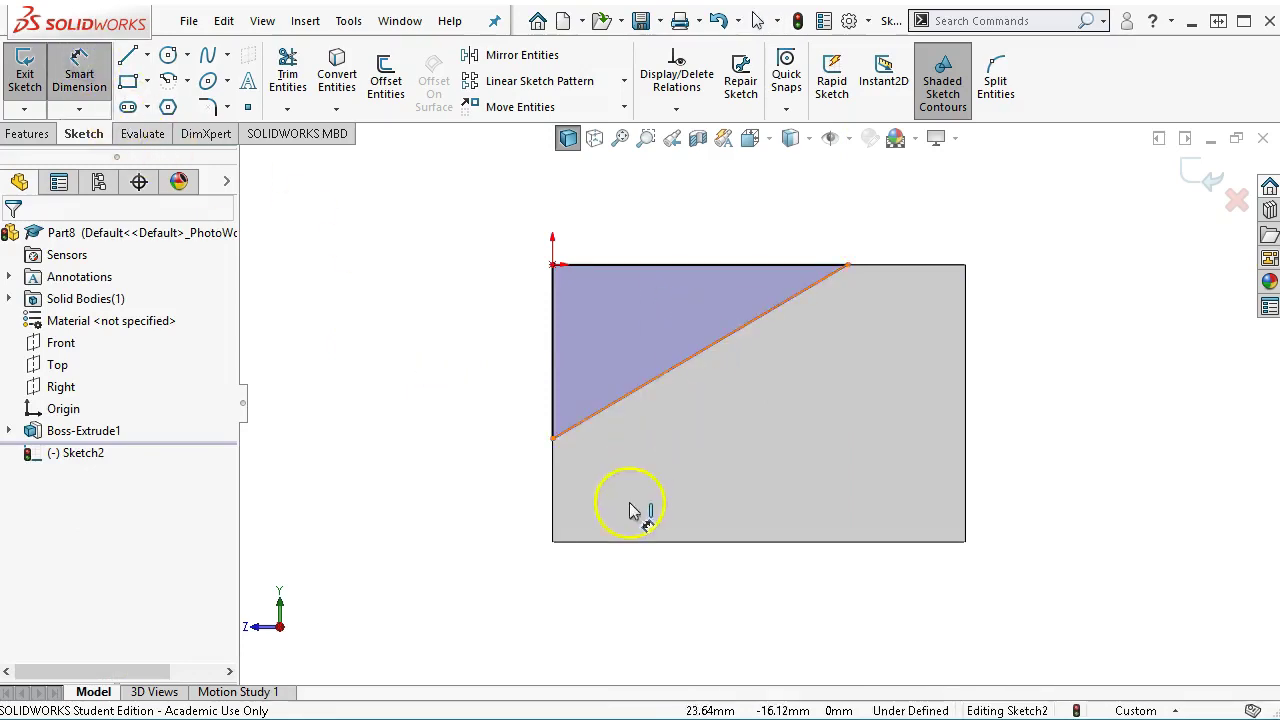
click(552, 400)
click(437, 390)
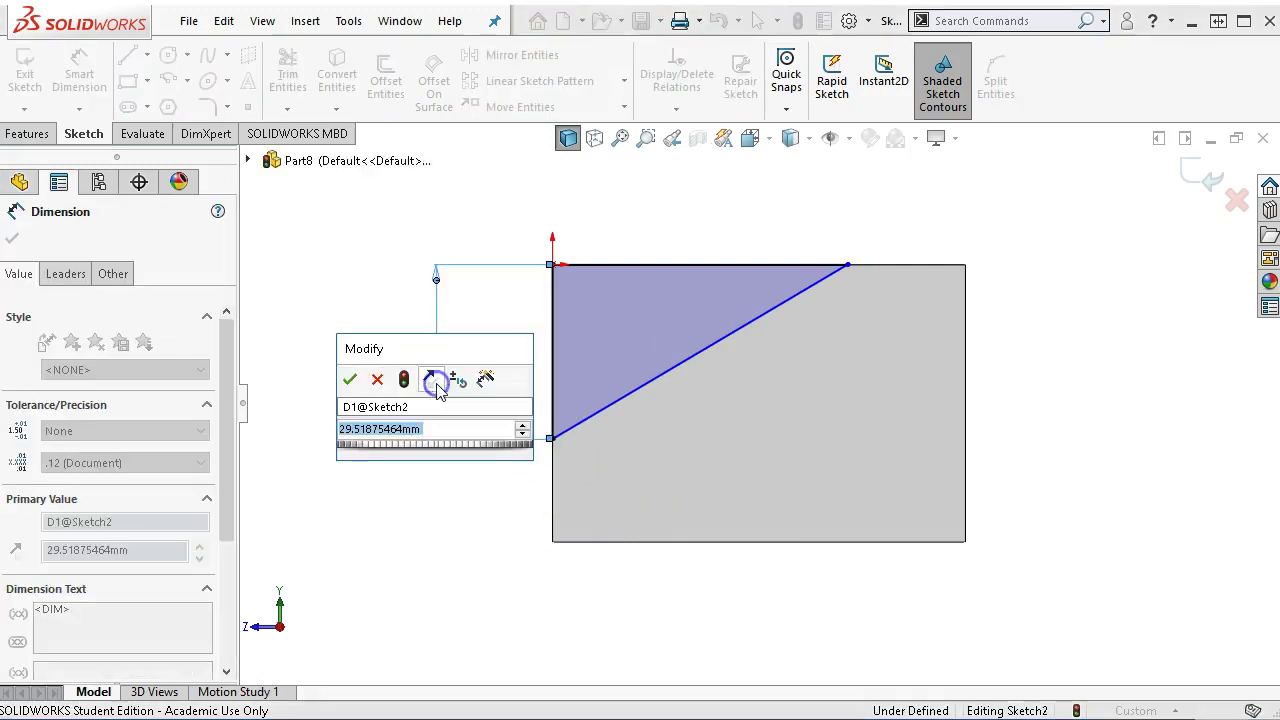
text(20)
key(Return)
click(403, 366)
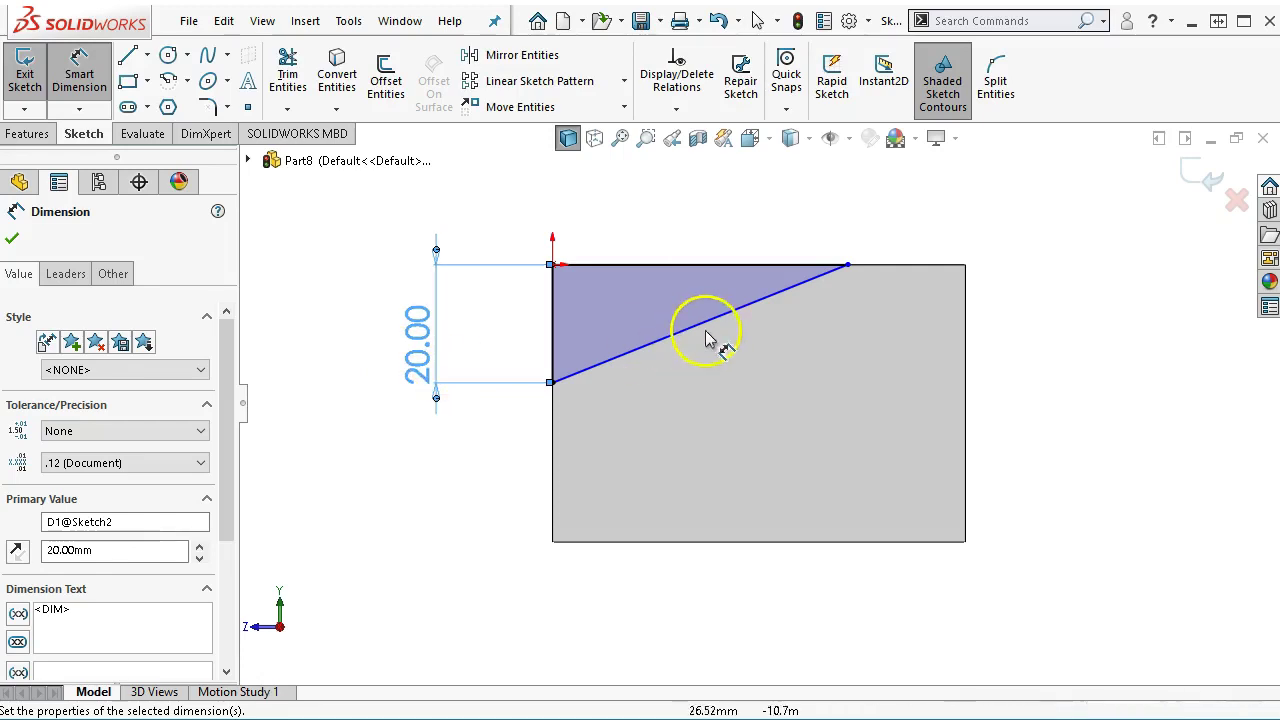
Dimension the slanted line's top endpoint 15 mm from the block's right edge
click(848, 266)
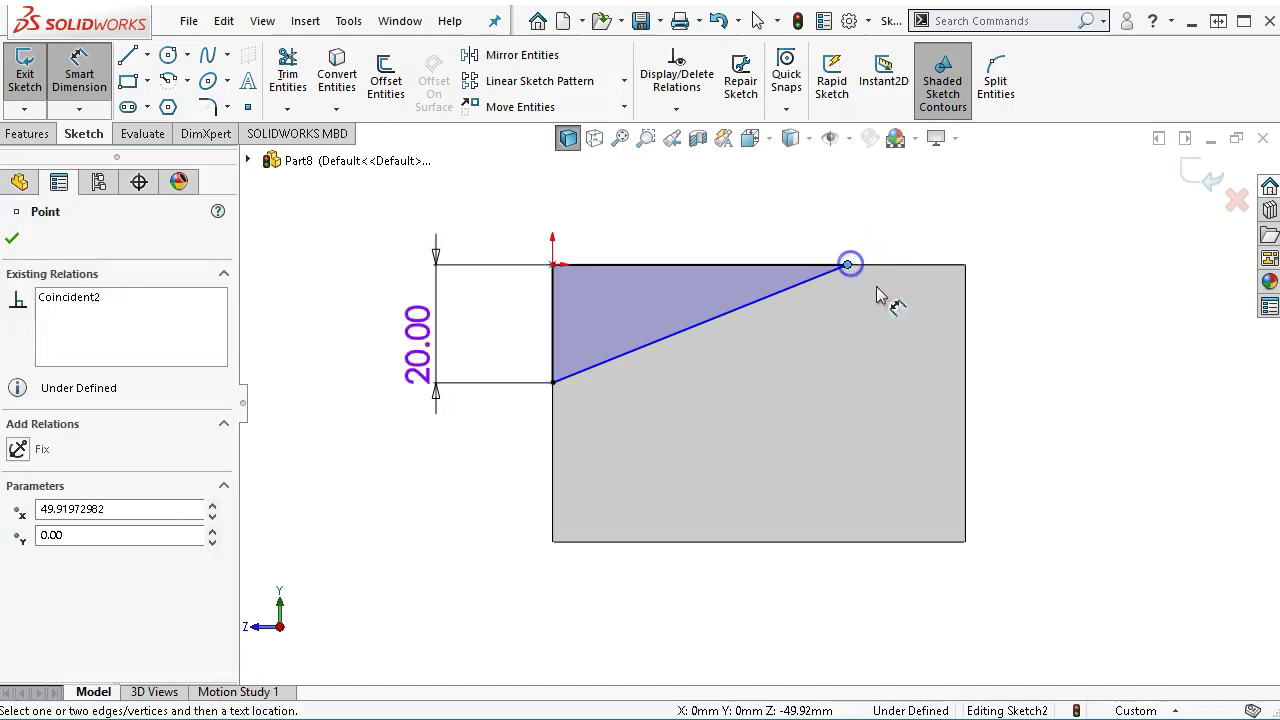
click(966, 320)
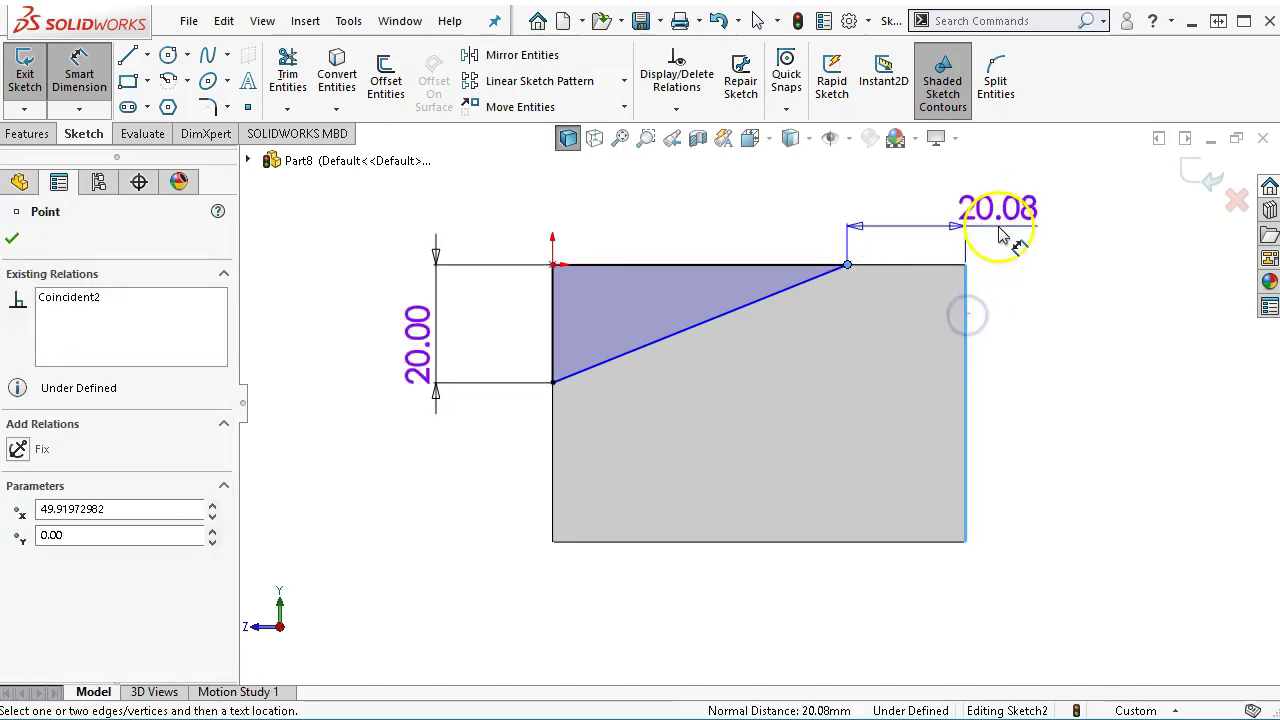
click(1018, 222)
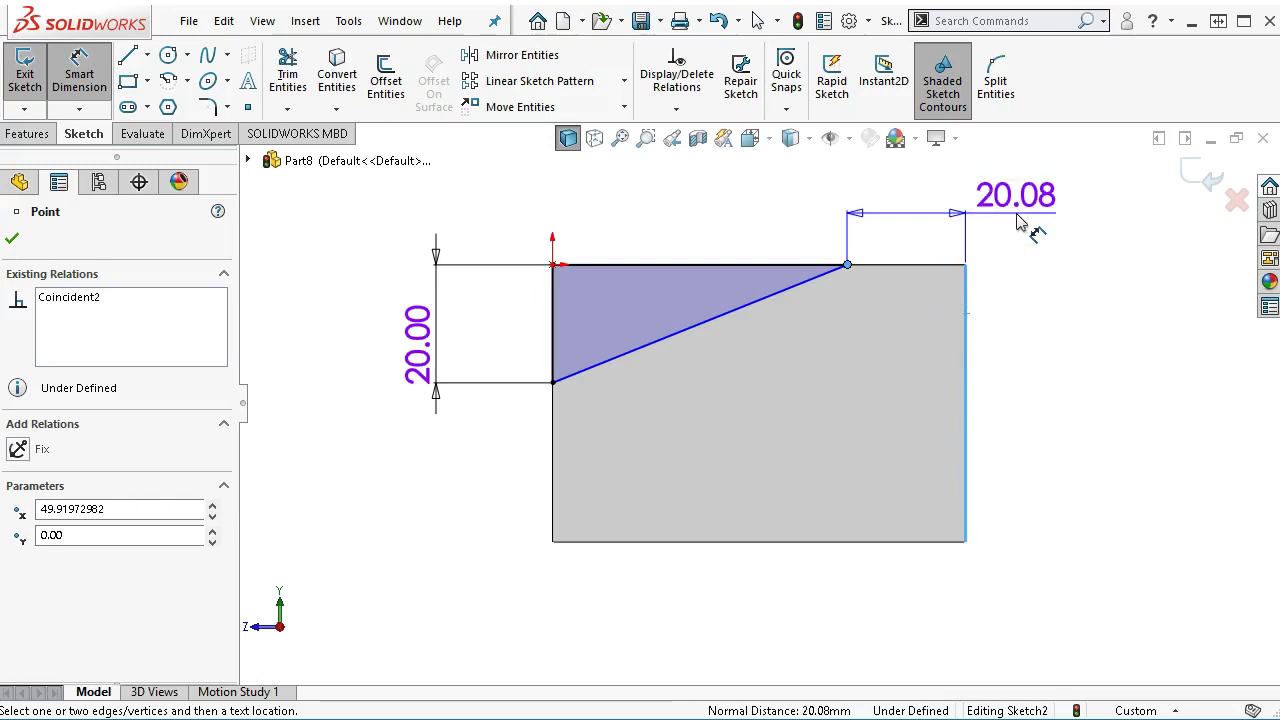
text(15)
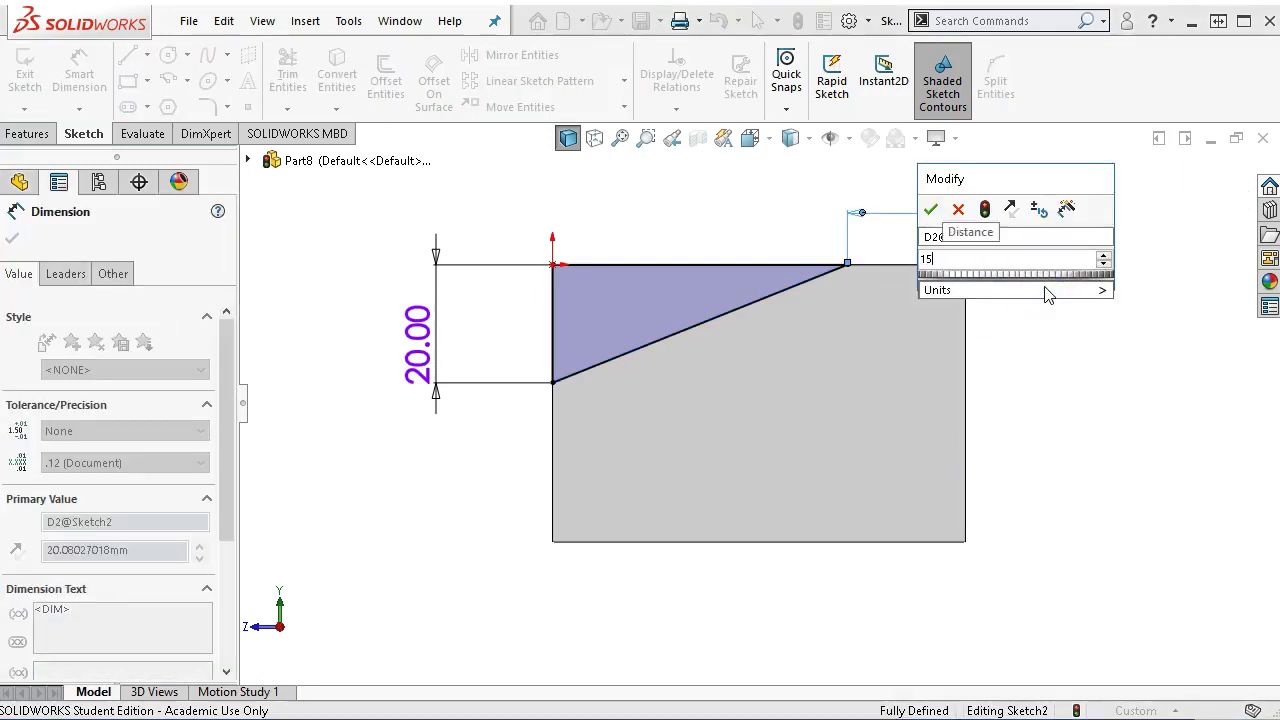
key(Return)
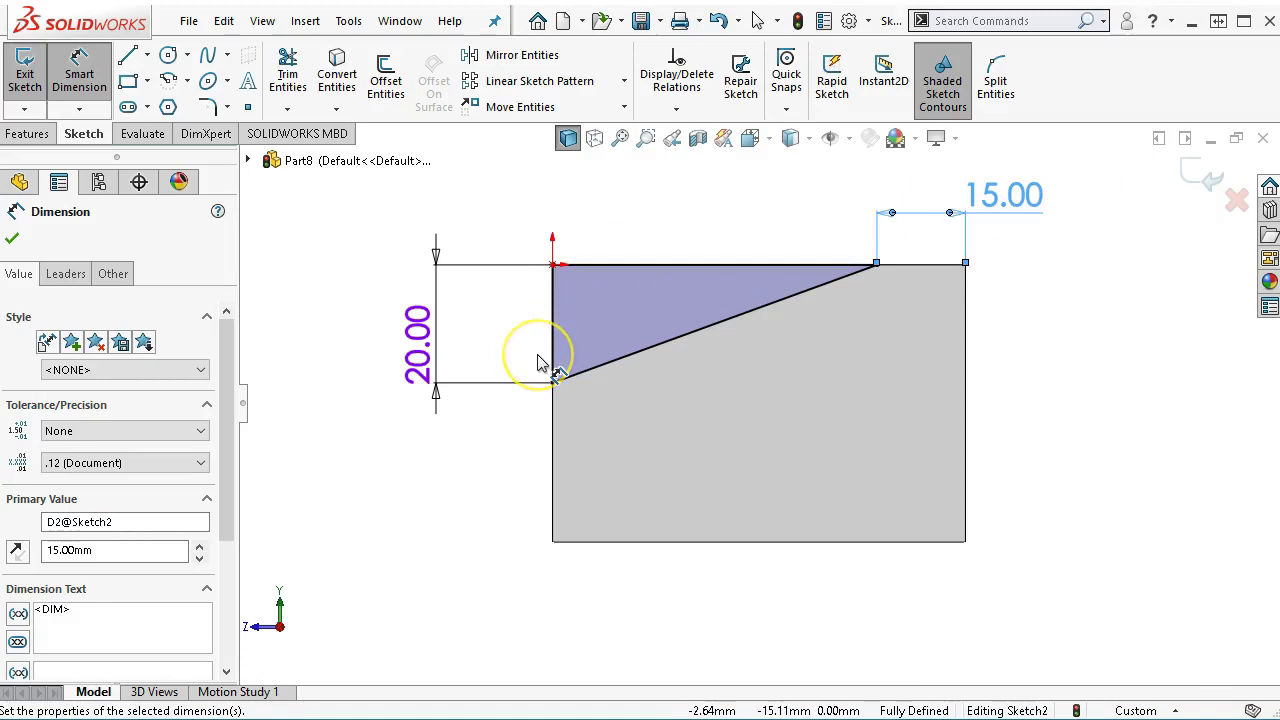
scroll(537, 362, down, 4)
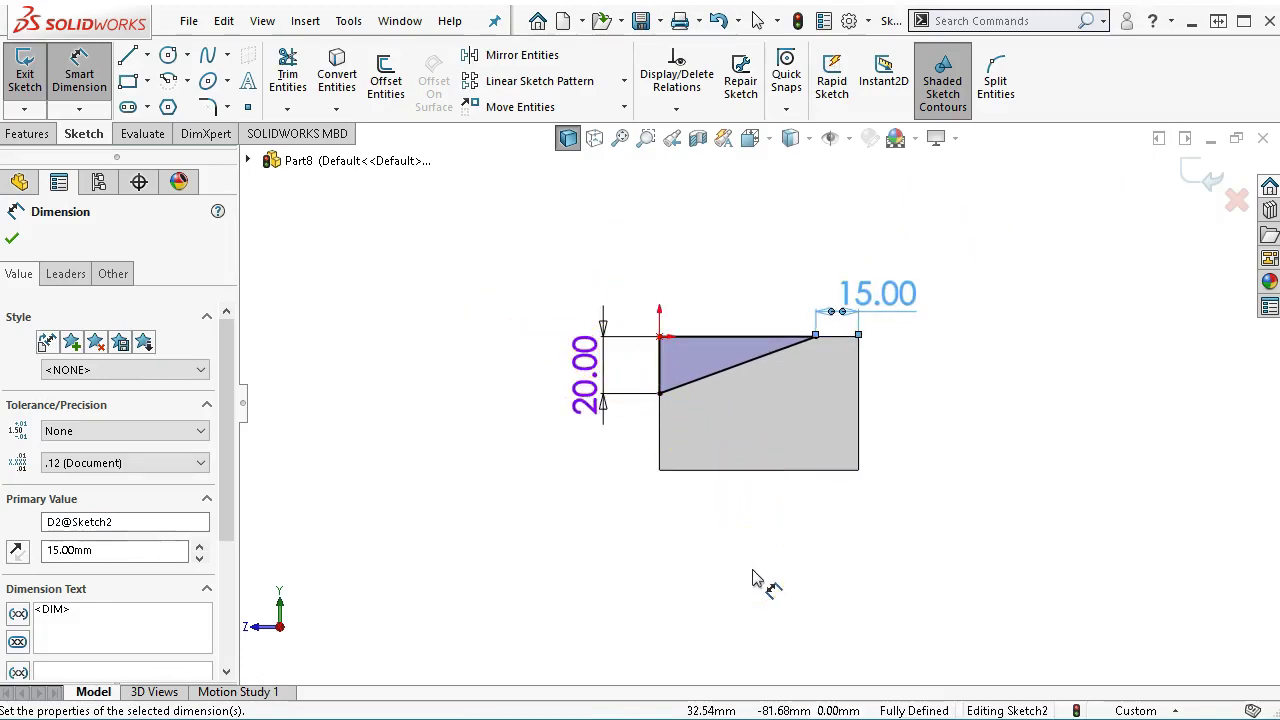
Show the part in isometric view, exit dimensioning, and bring up the Features commands
key(ctrl+7)
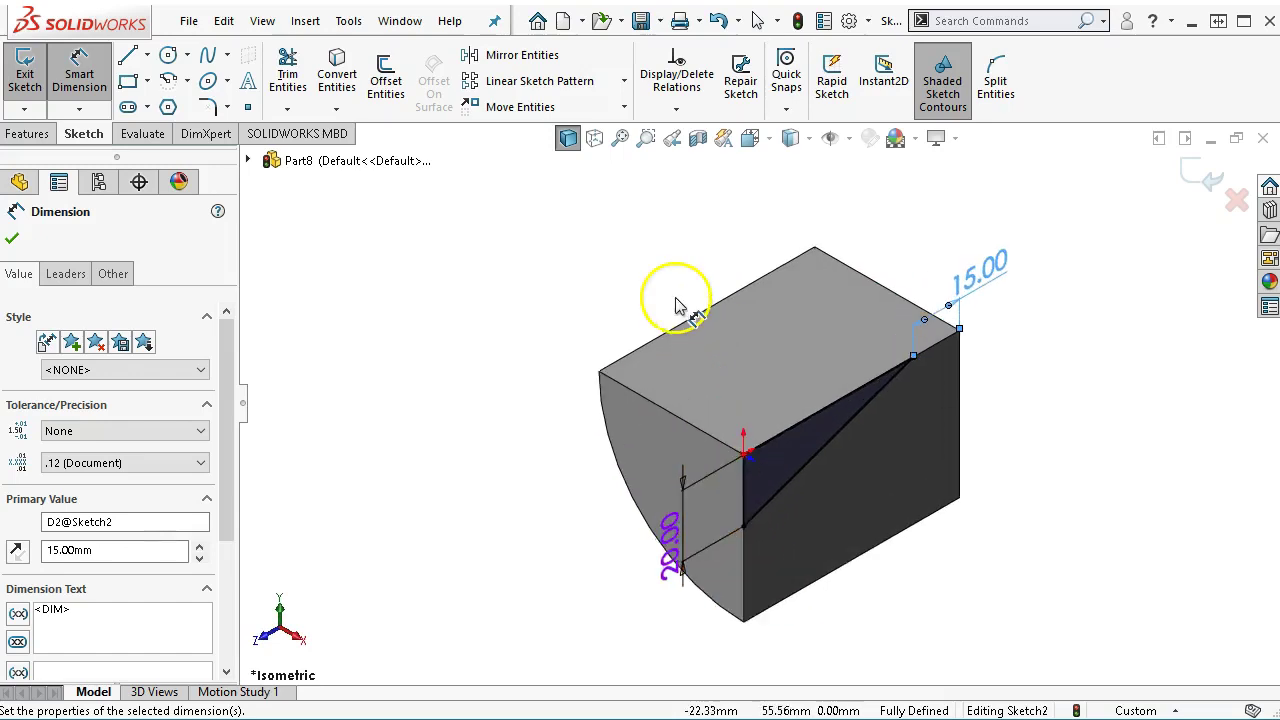
right_click(486, 209)
click(535, 281)
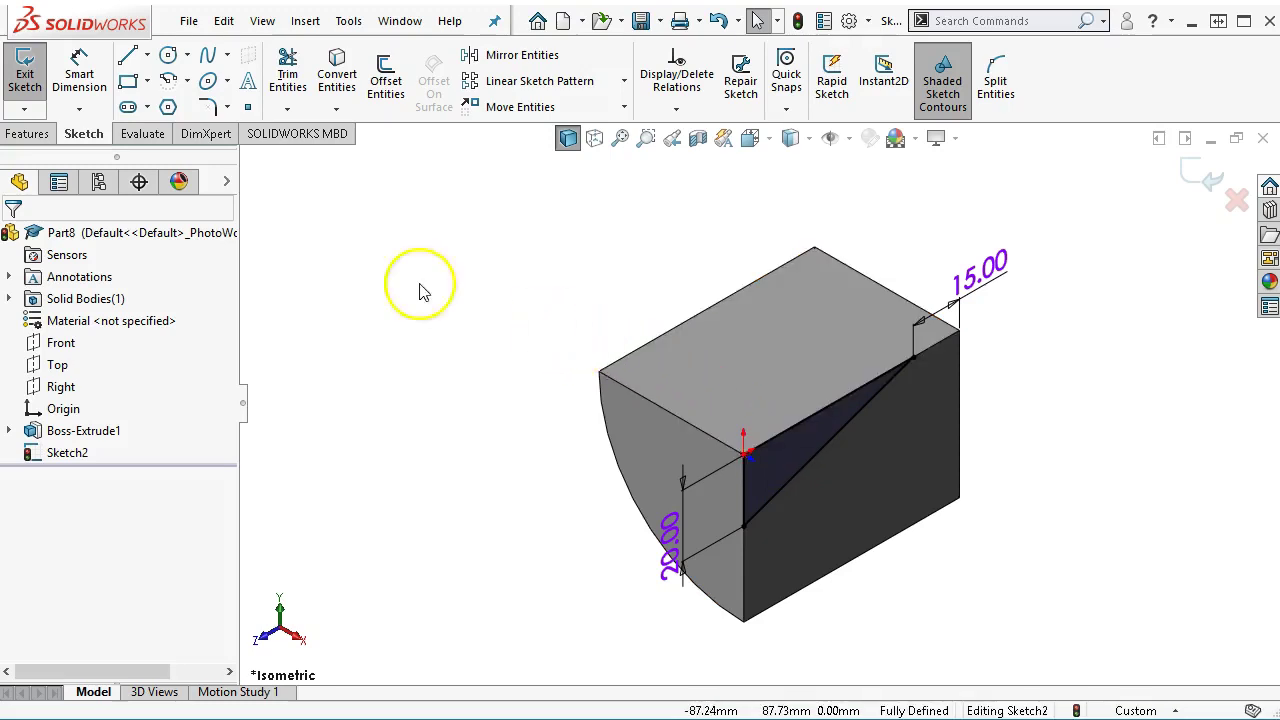
click(10, 136)
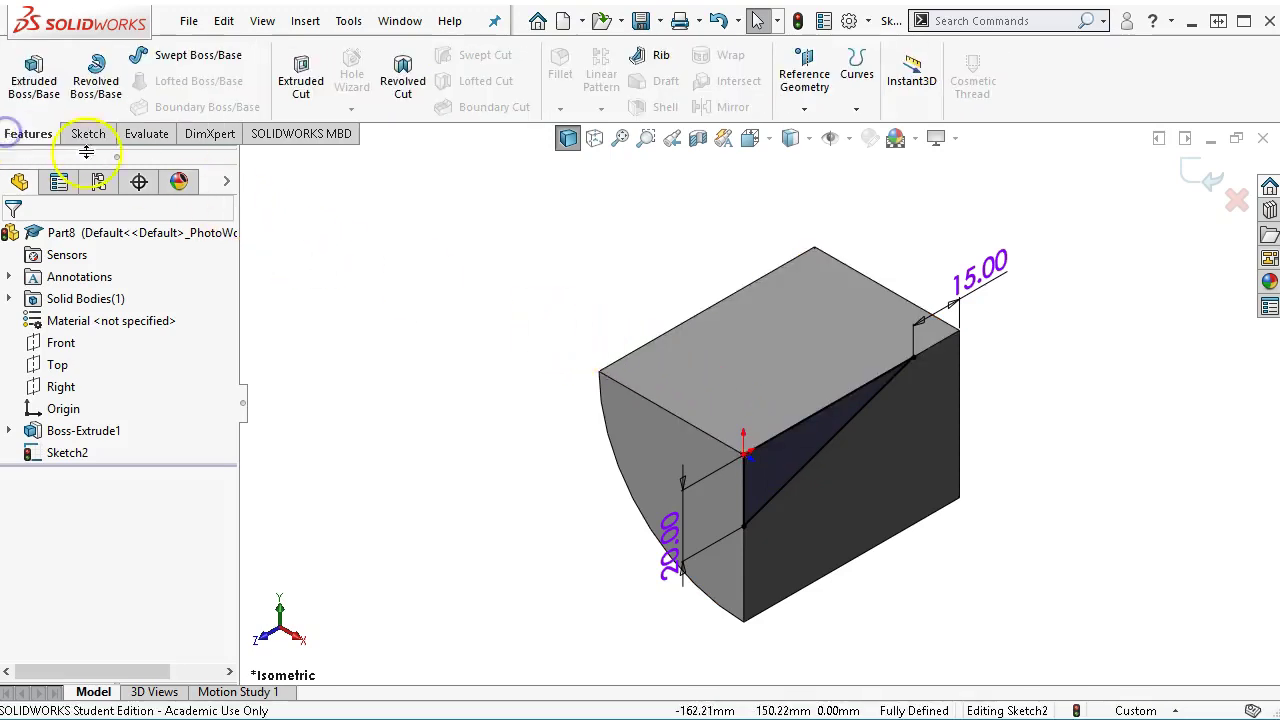
Cut the triangle Through All, starting from a reversed 15 mm offset, as Cut-Extrude1
click(292, 93)
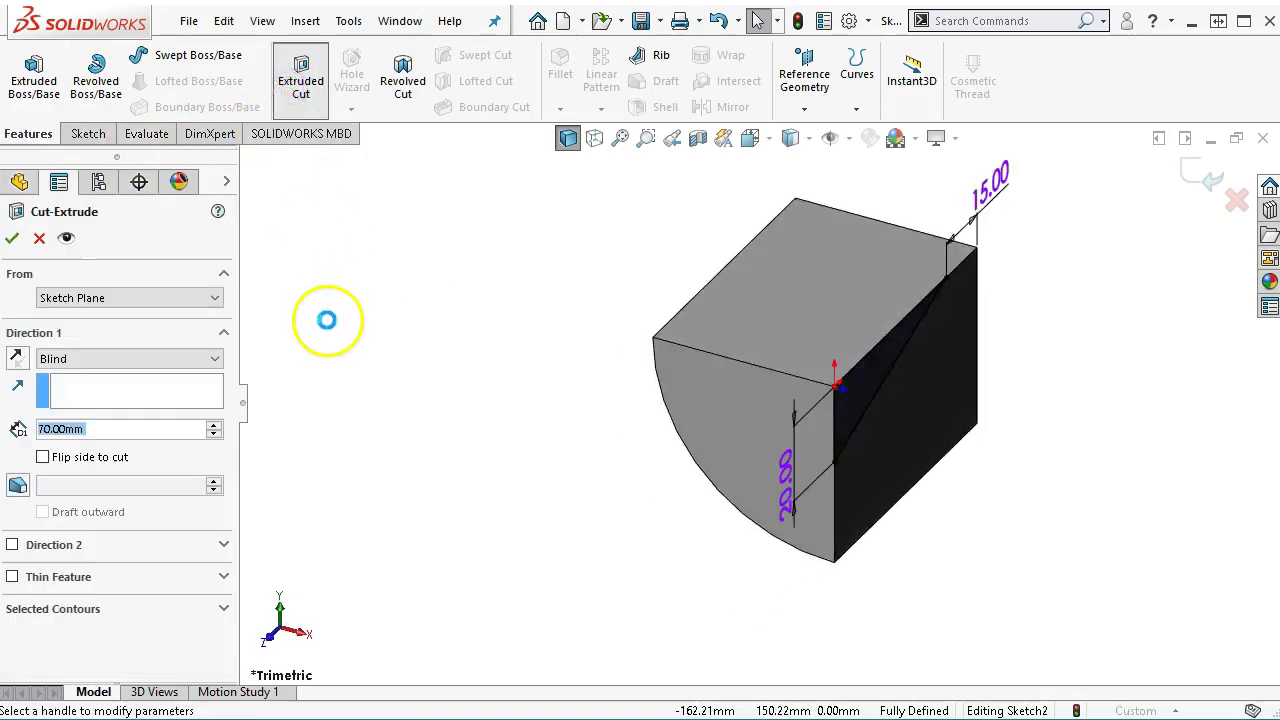
click(193, 300)
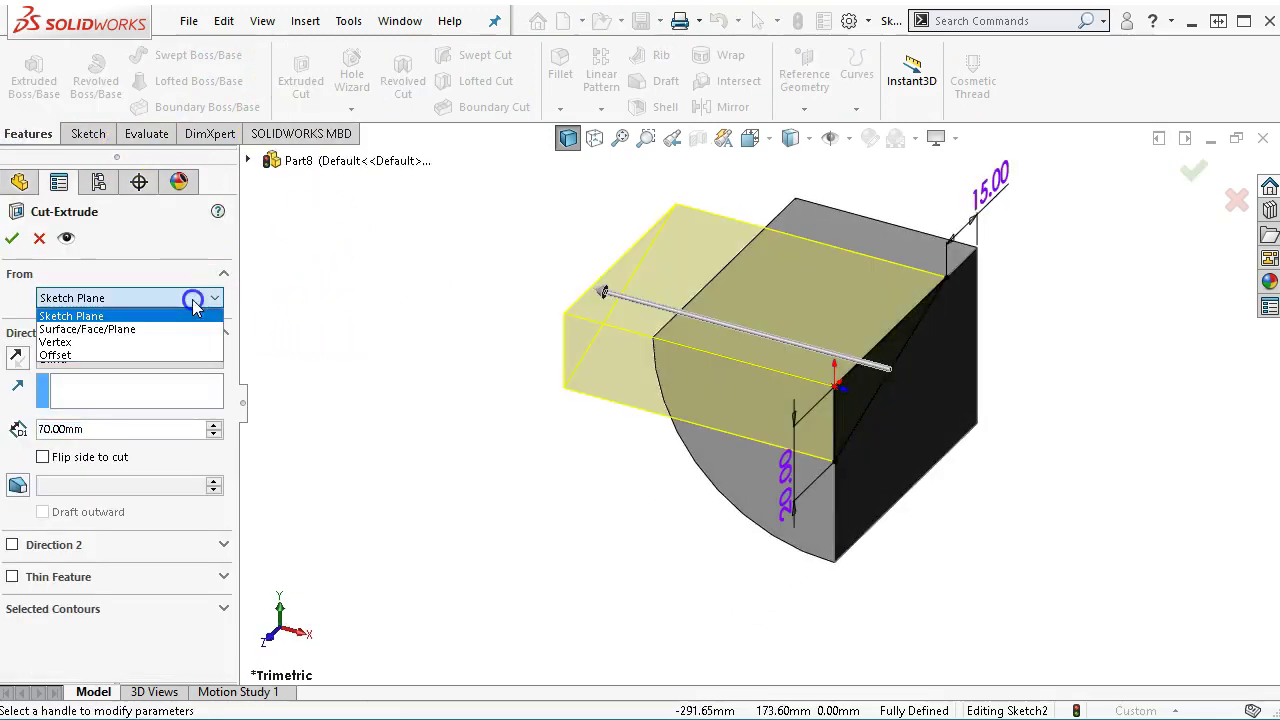
click(86, 354)
click(83, 328)
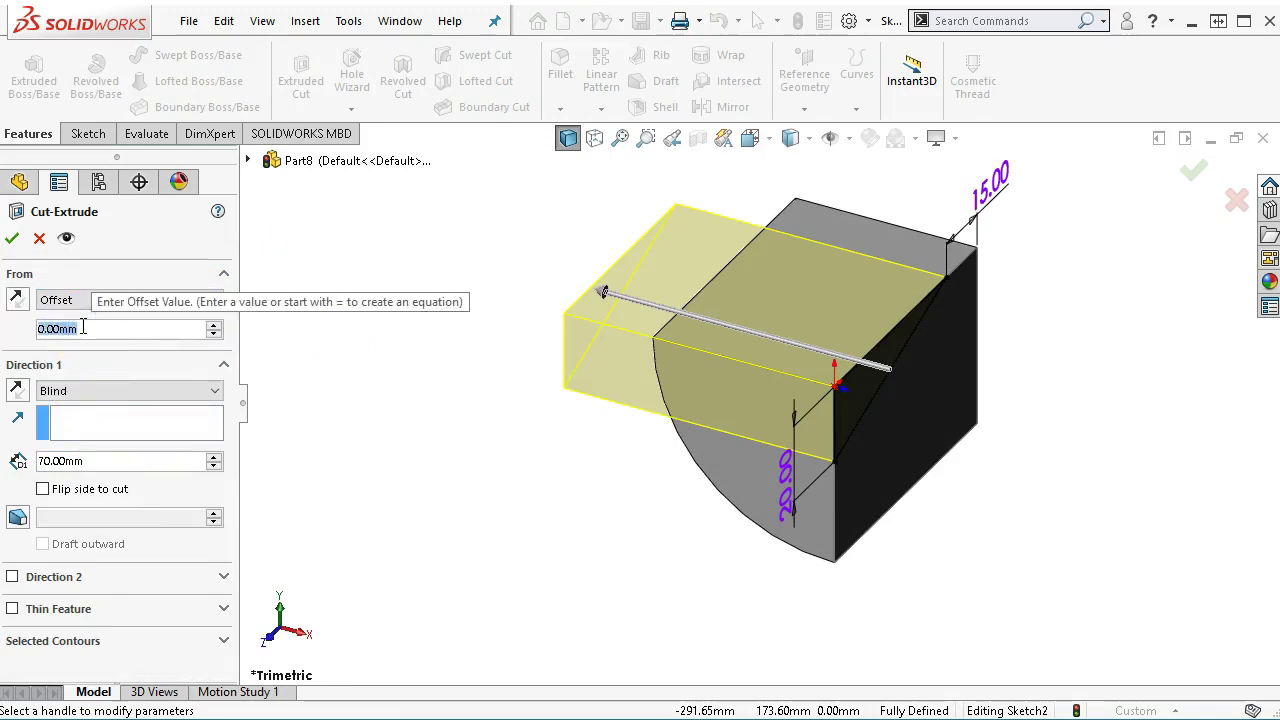
text(15)
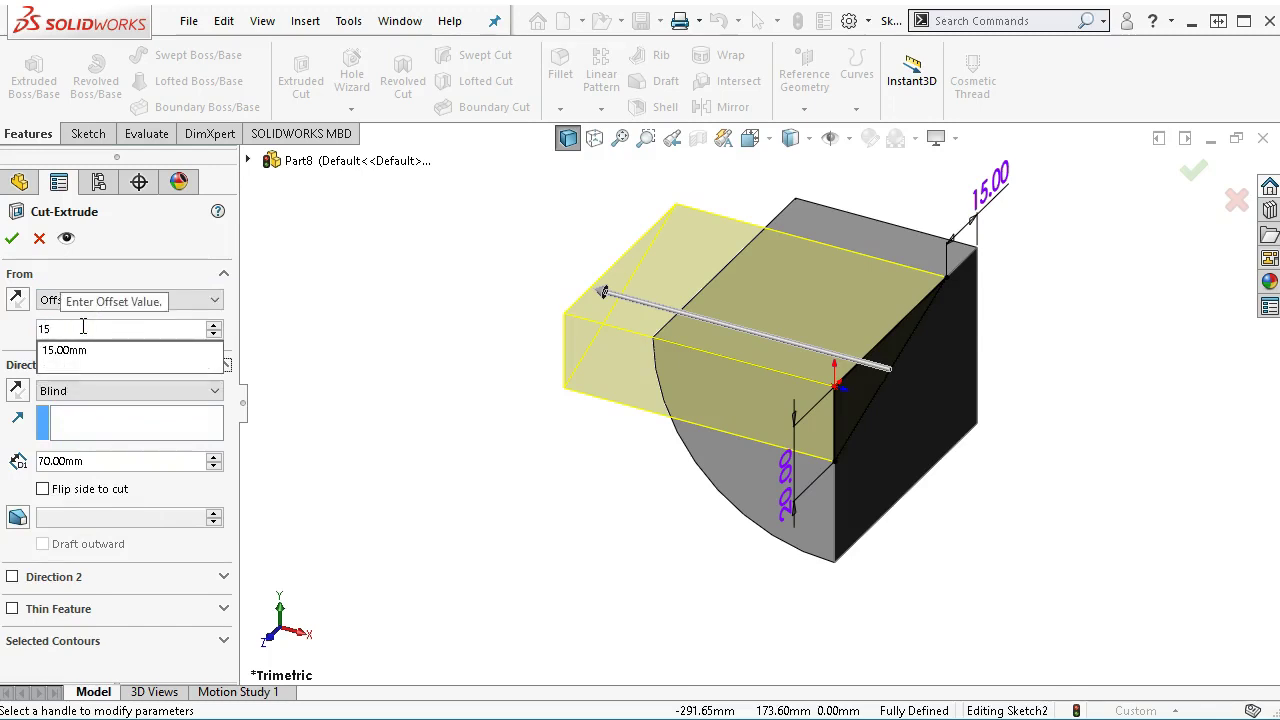
key(Return)
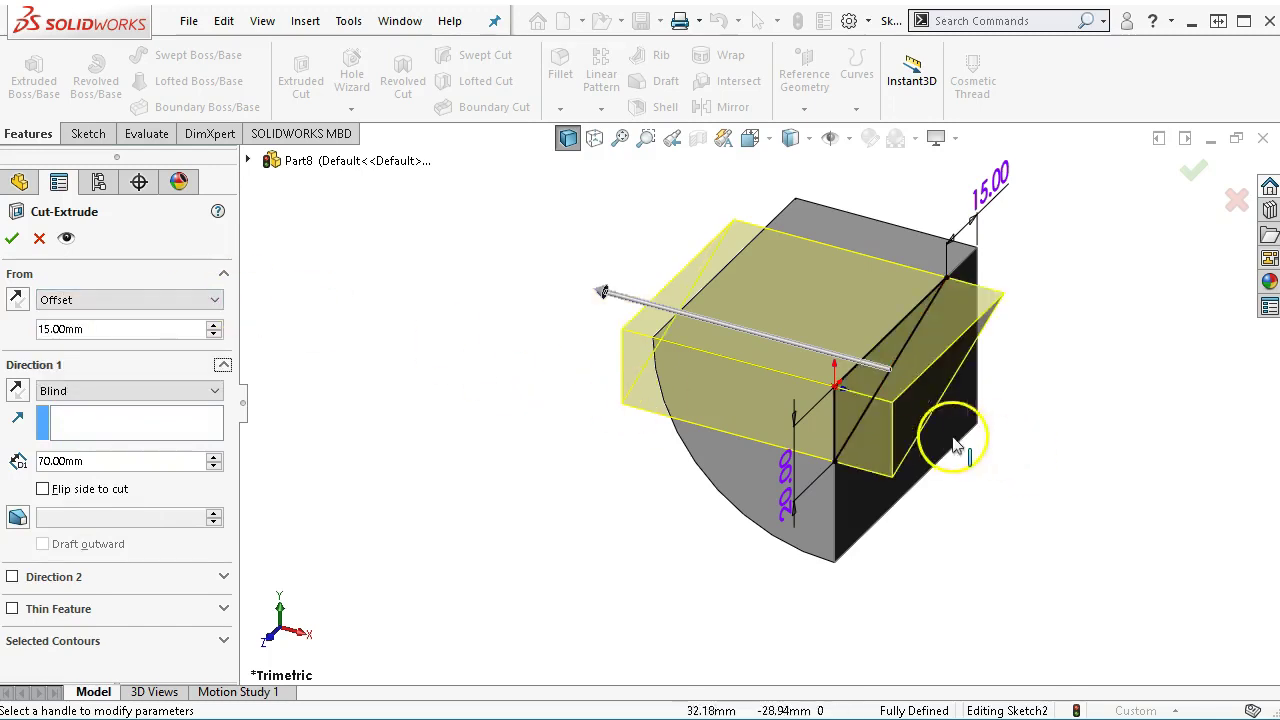
click(16, 298)
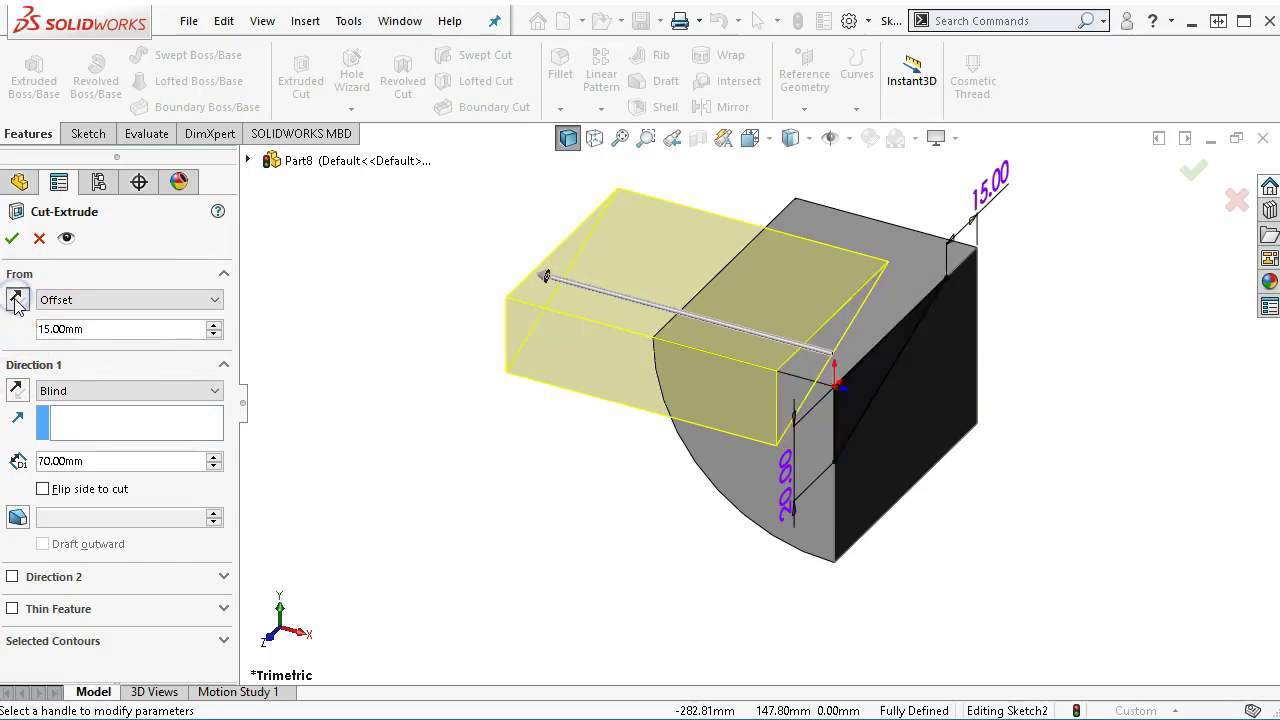
click(80, 392)
click(78, 415)
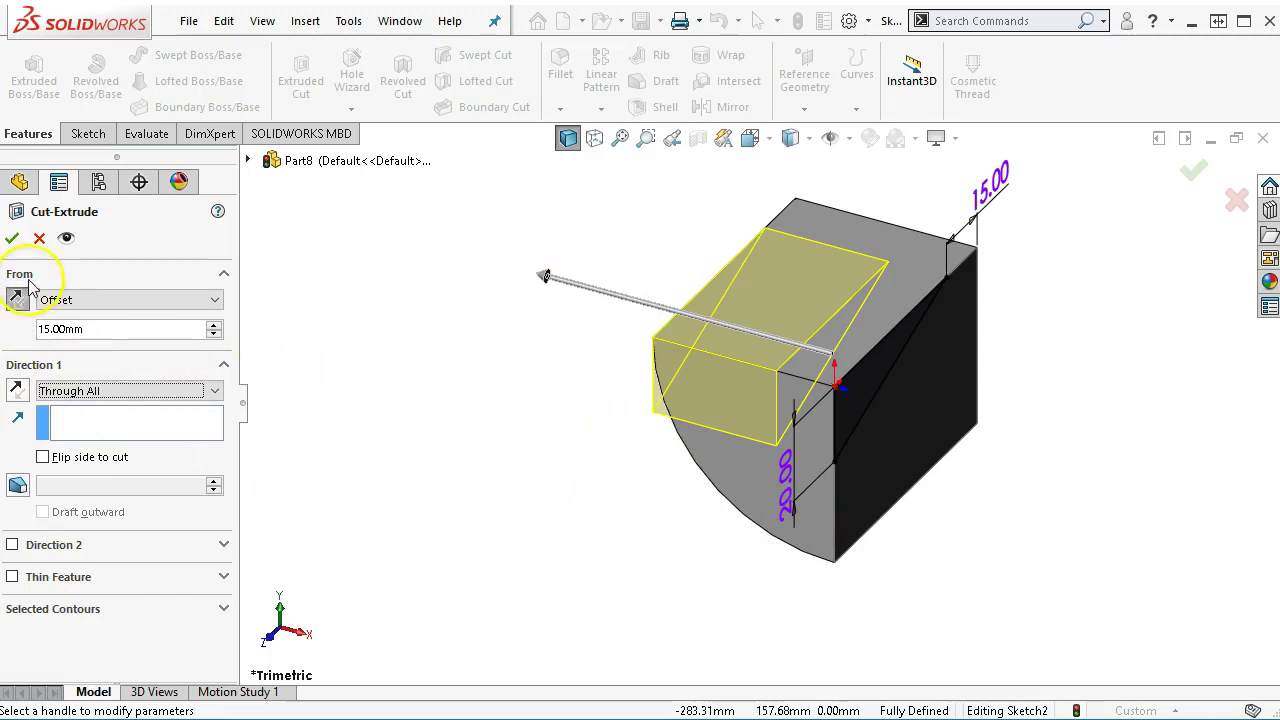
click(11, 238)
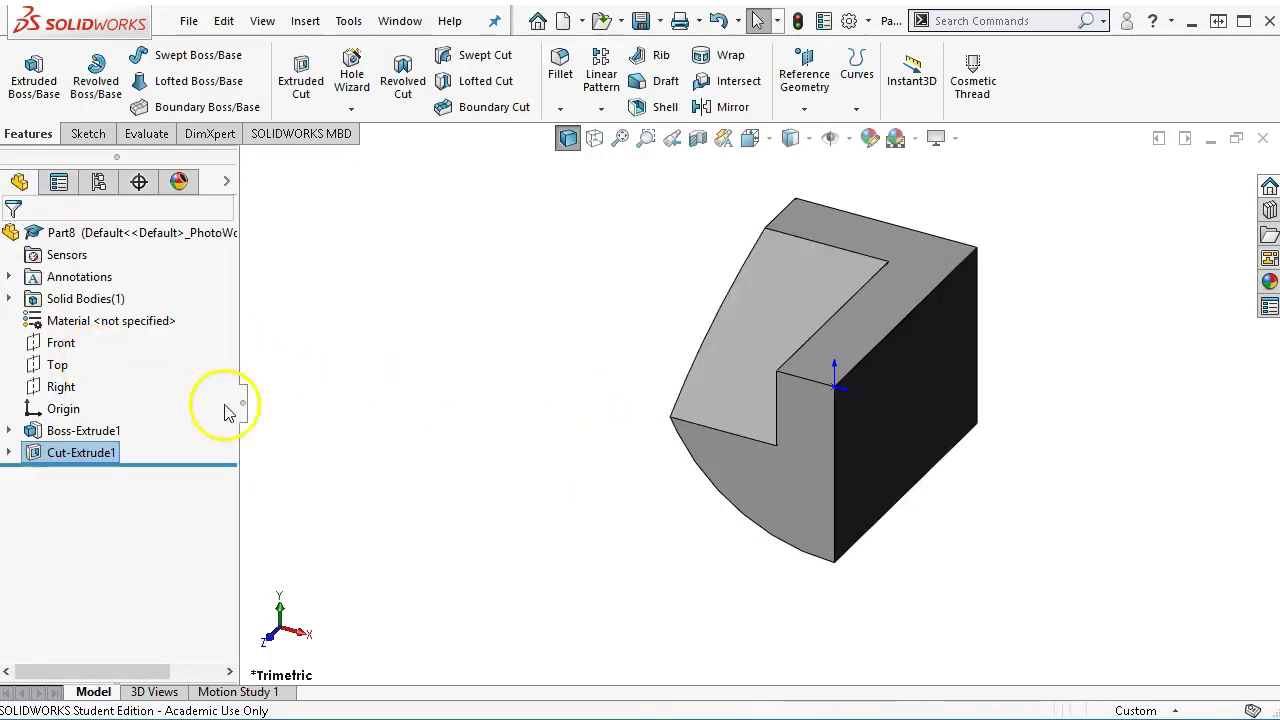
key(z)
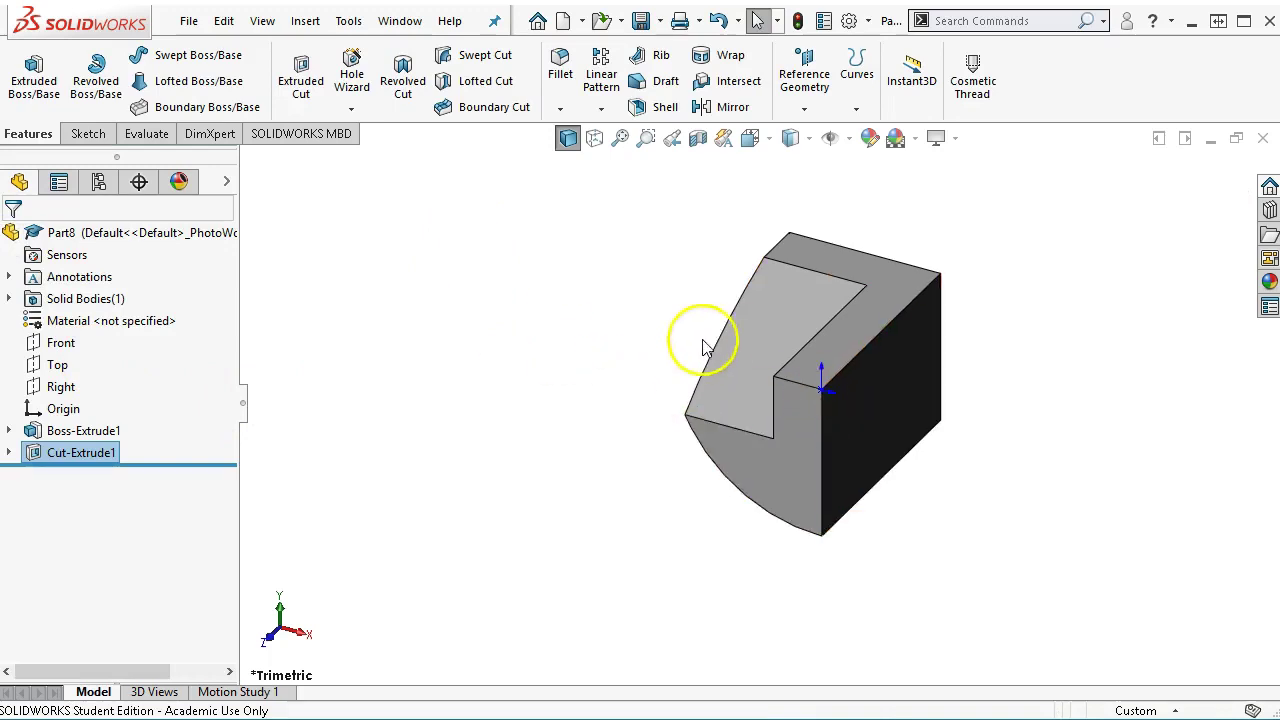
drag(133, 464, 141, 440)
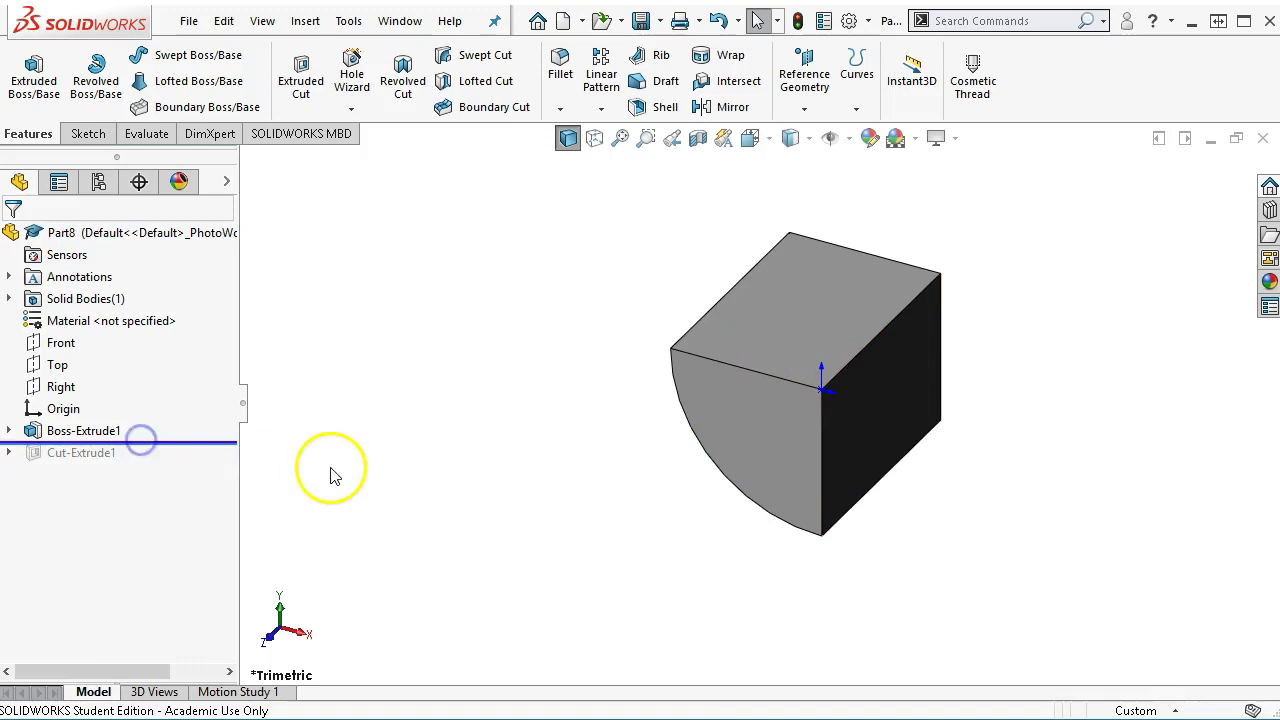
click(670, 348)
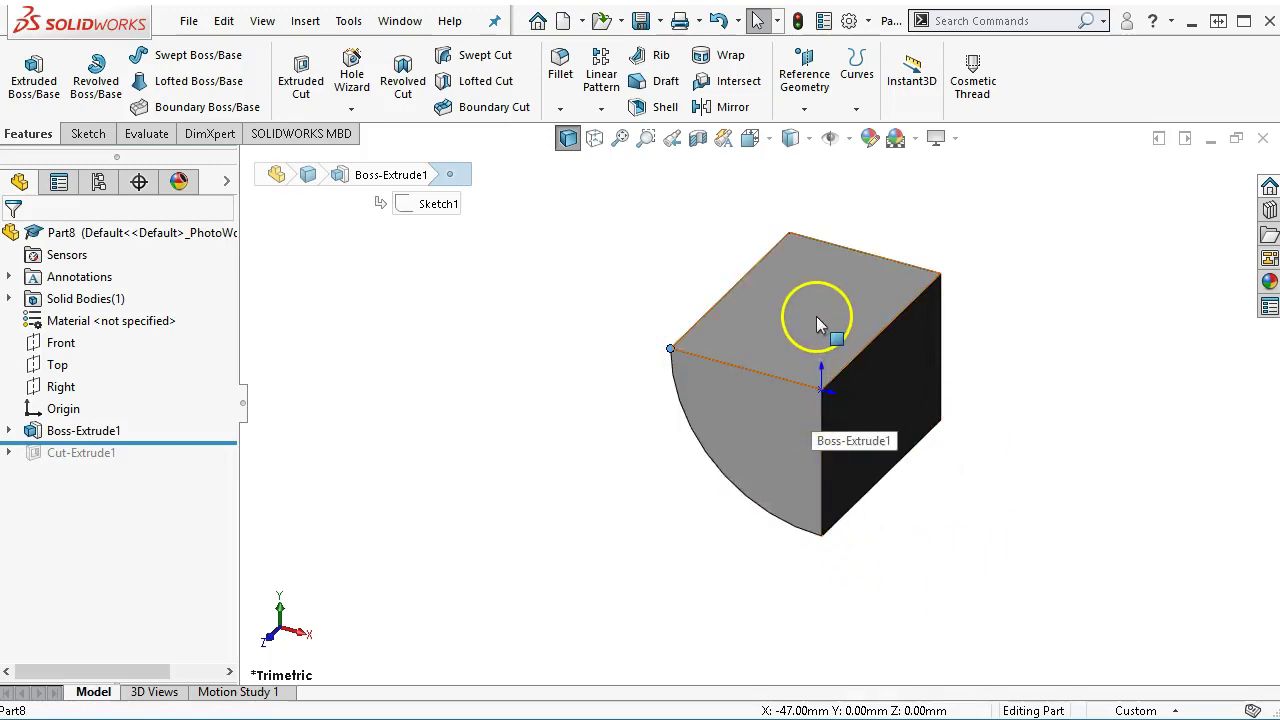
click(68, 388)
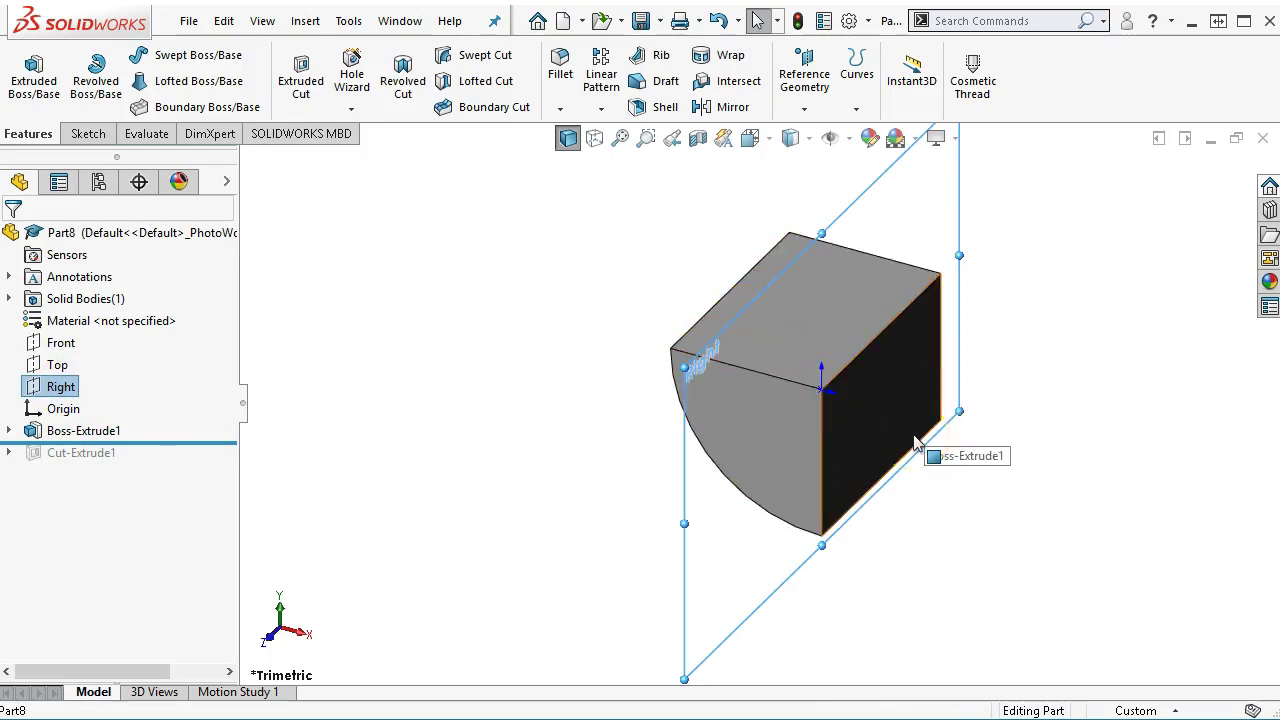
click(486, 337)
click(745, 562)
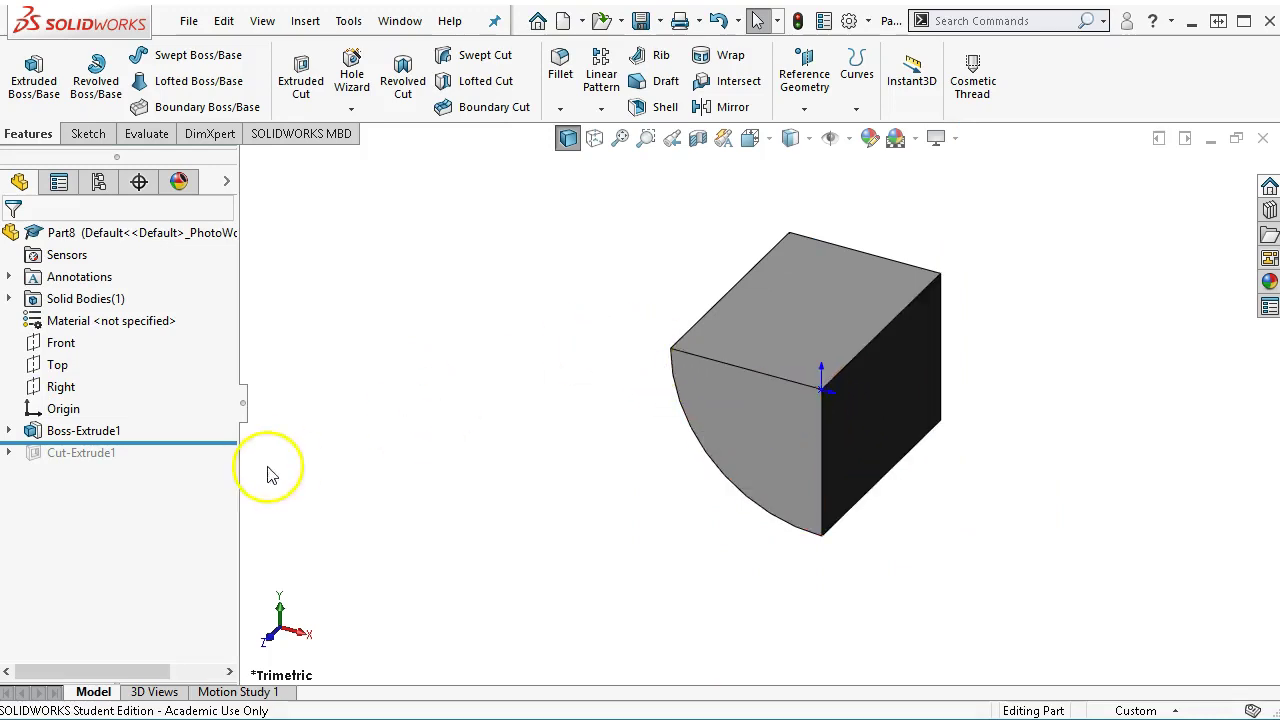
drag(214, 441, 206, 466)
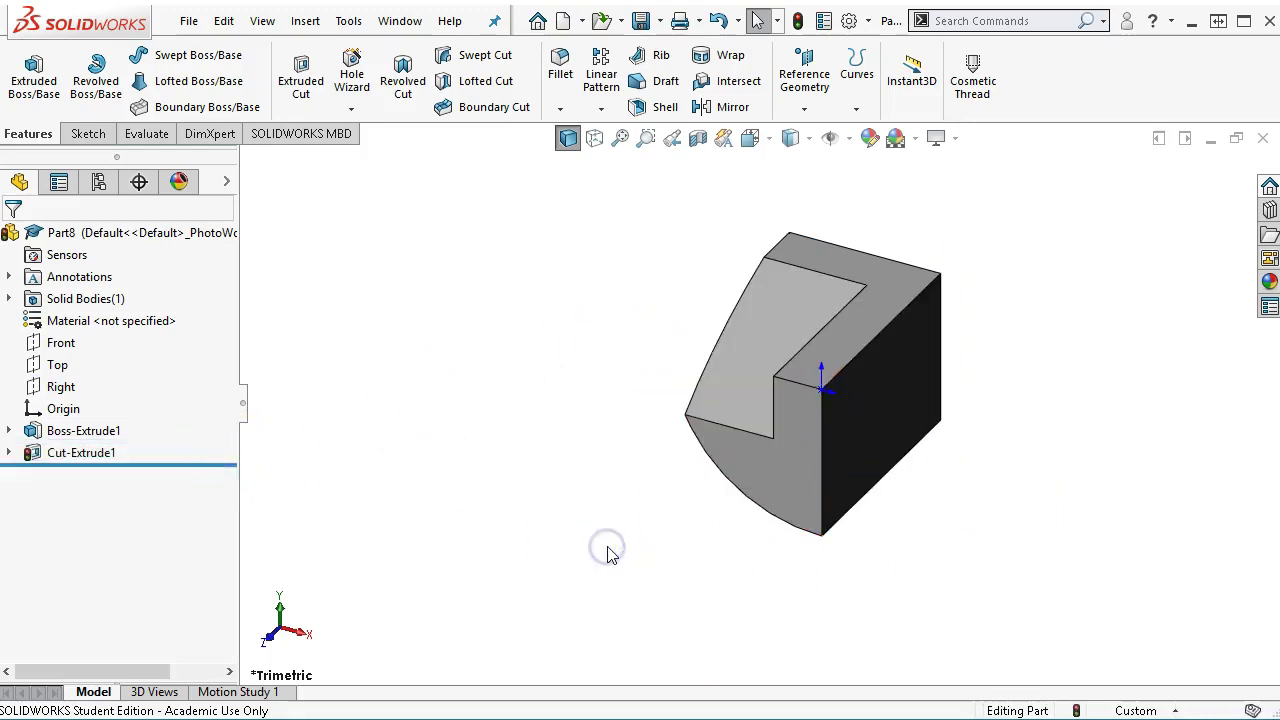
key(ctrl+7)
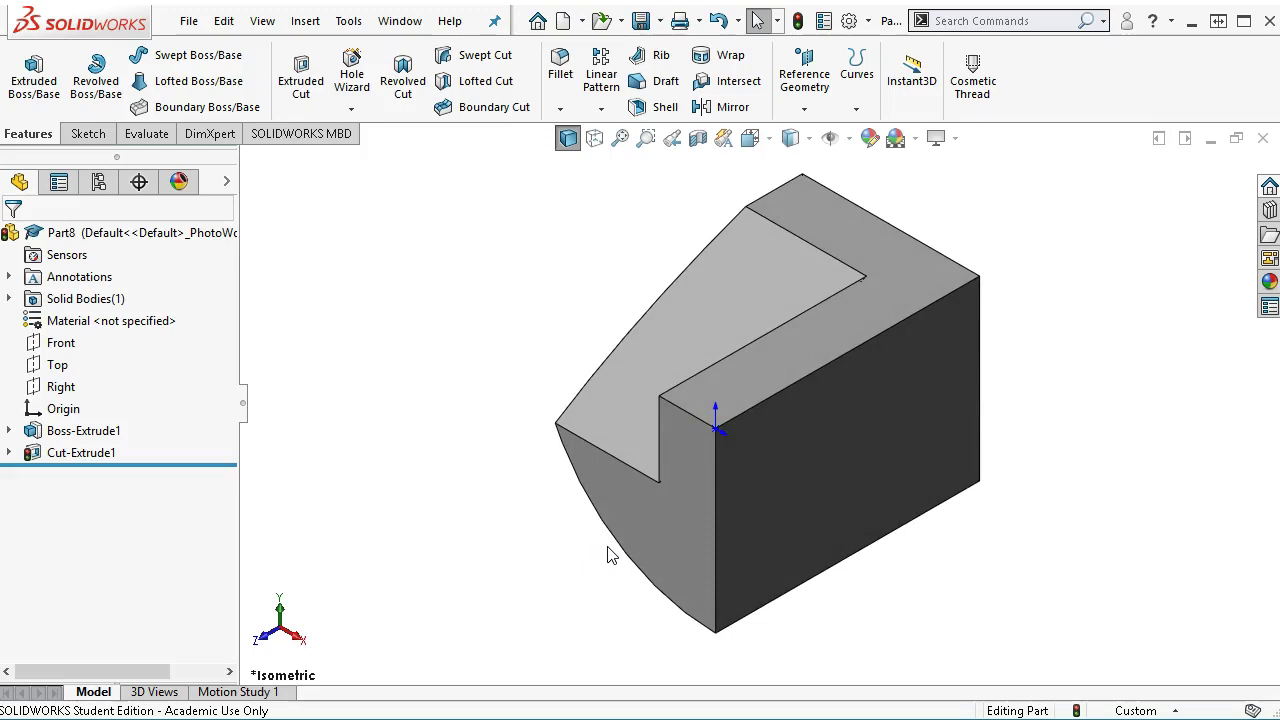
click(834, 365)
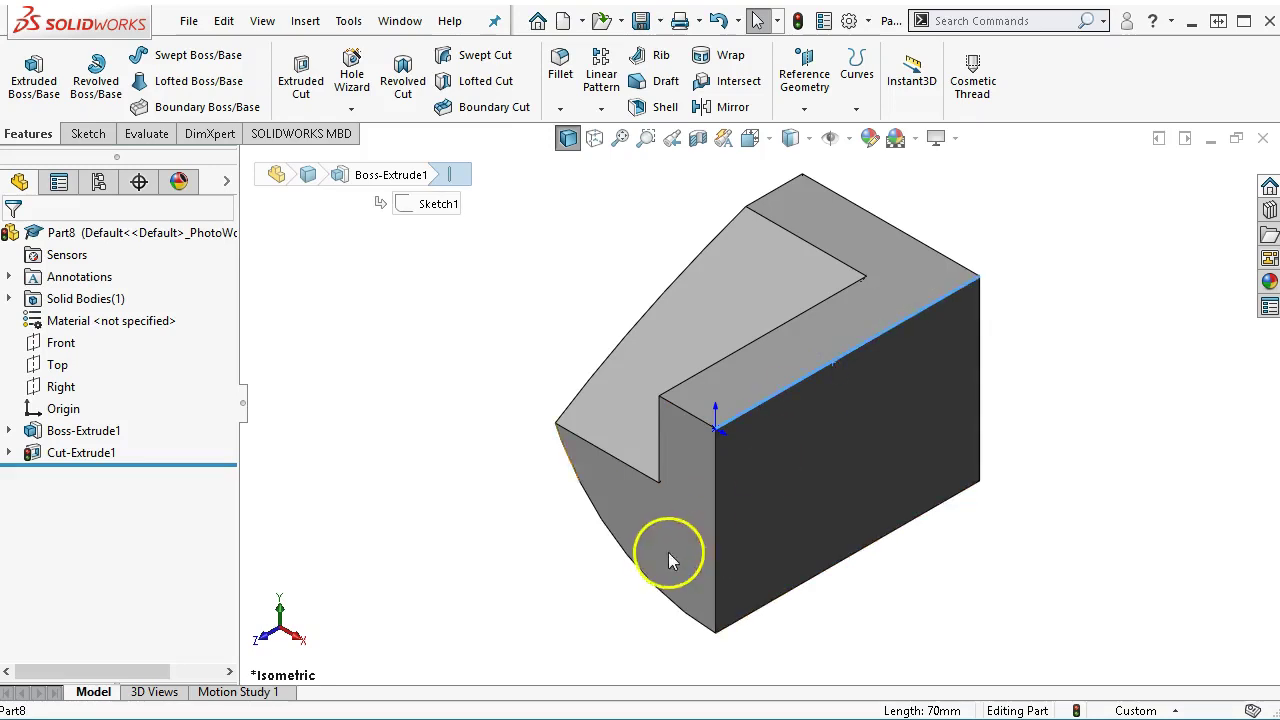
click(636, 568)
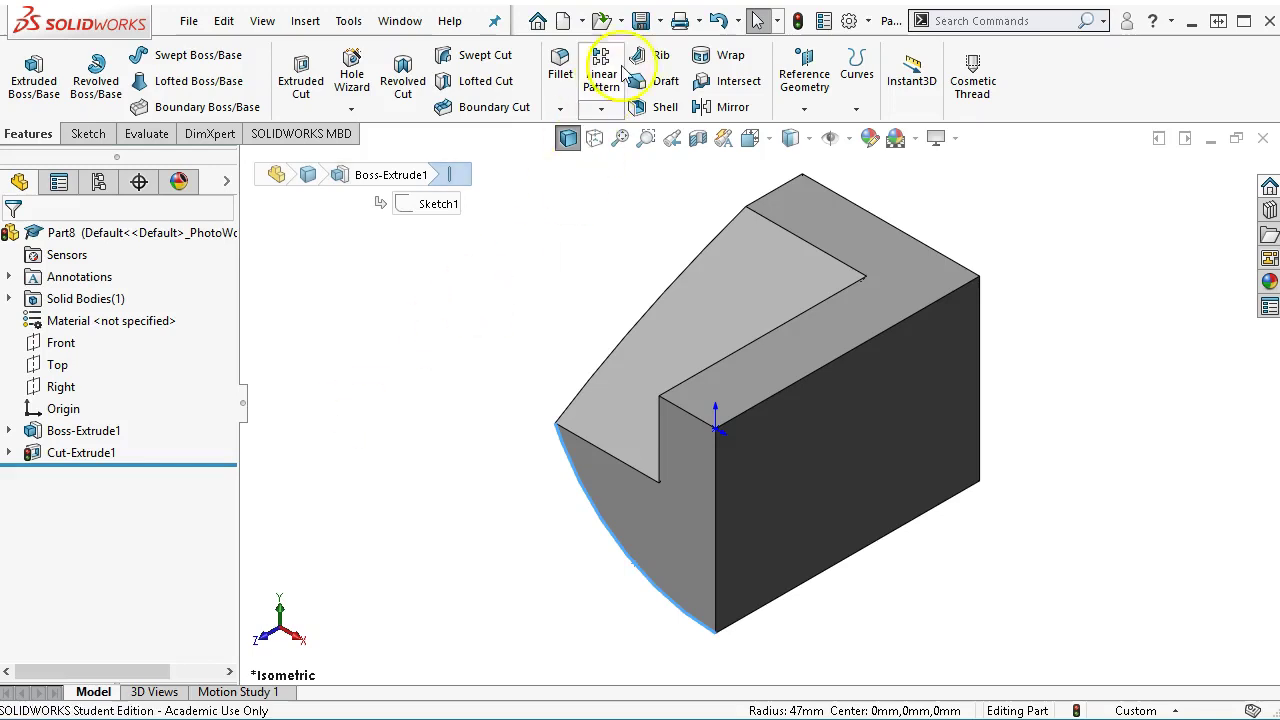
click(343, 520)
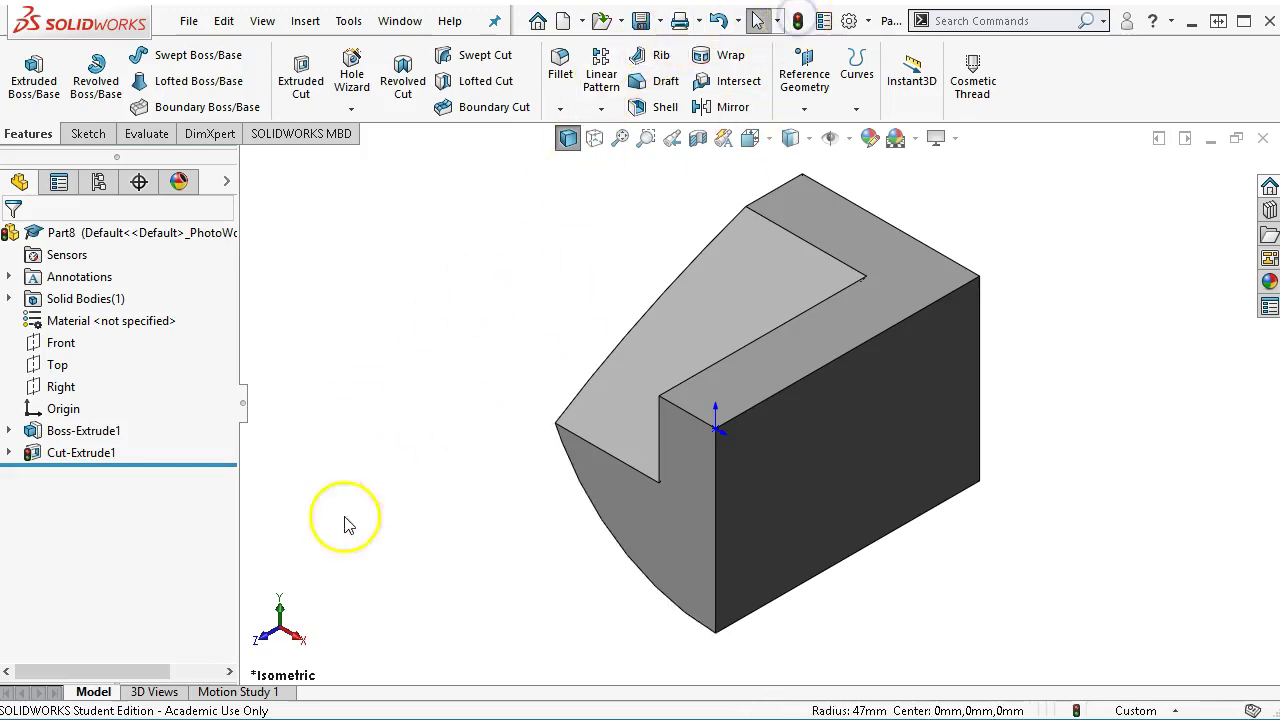